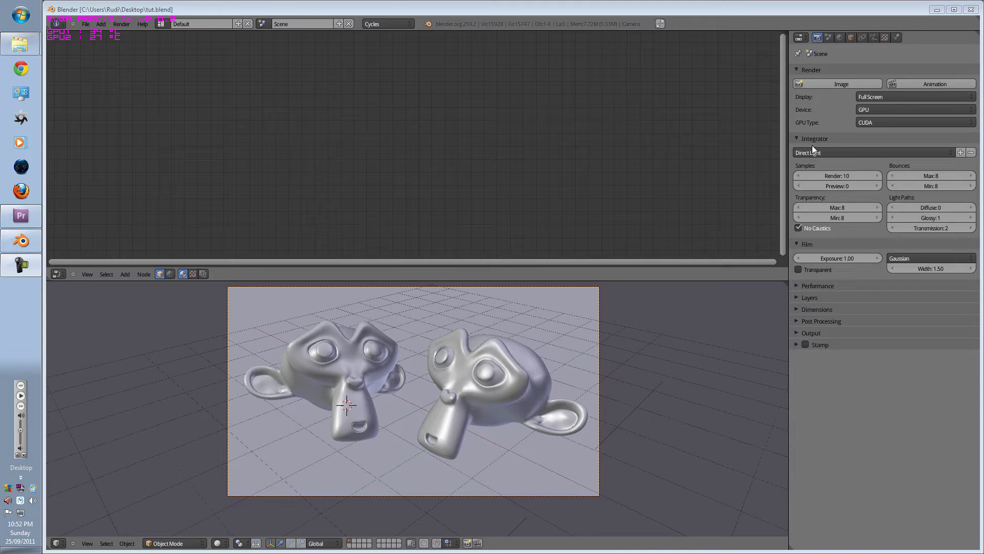
# - Switch the 3D viewport to Rendered shading to preview the two monkeys
pyautogui.click(449, 384)
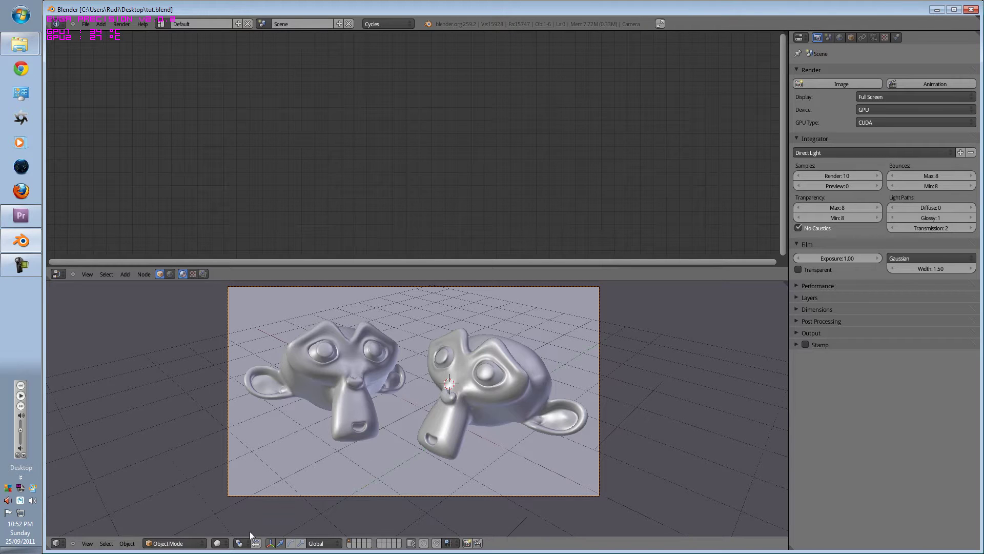
pyautogui.click(218, 543)
pyautogui.click(232, 480)
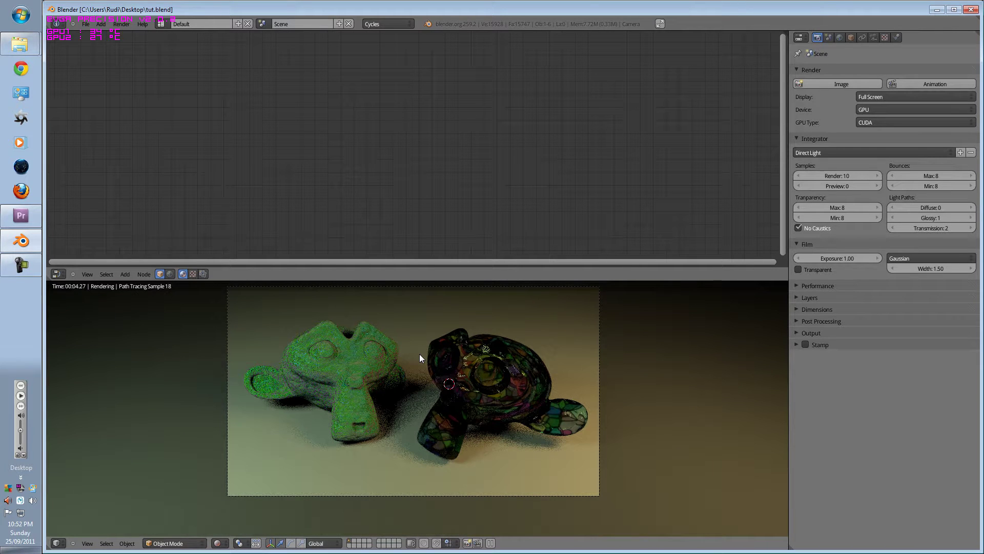
# - Select each monkey in turn to examine its material nodes, ending with the multicoloured glass monkey selected
pyautogui.rightClick(500, 364)
pyautogui.rightClick(364, 367)
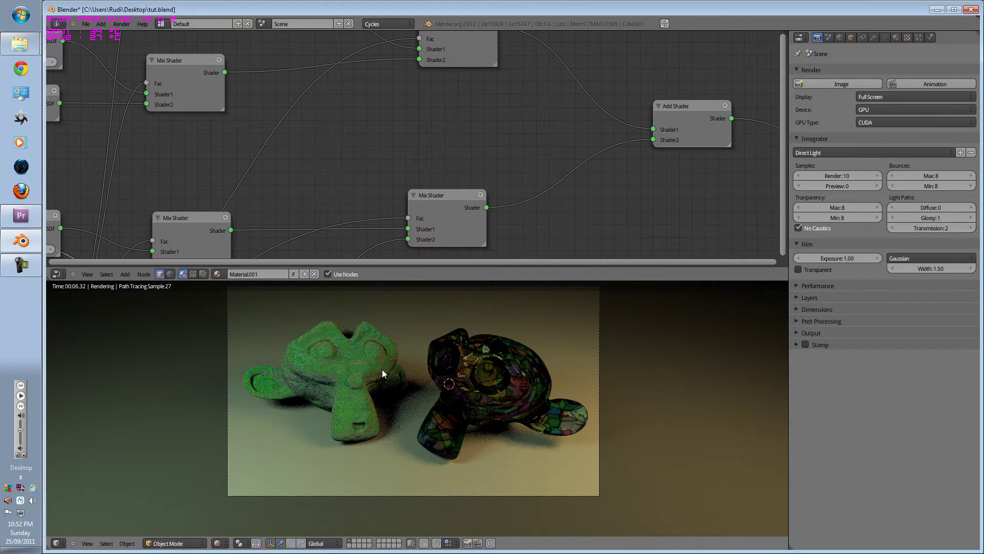
pyautogui.scroll(-5, 442, 174)
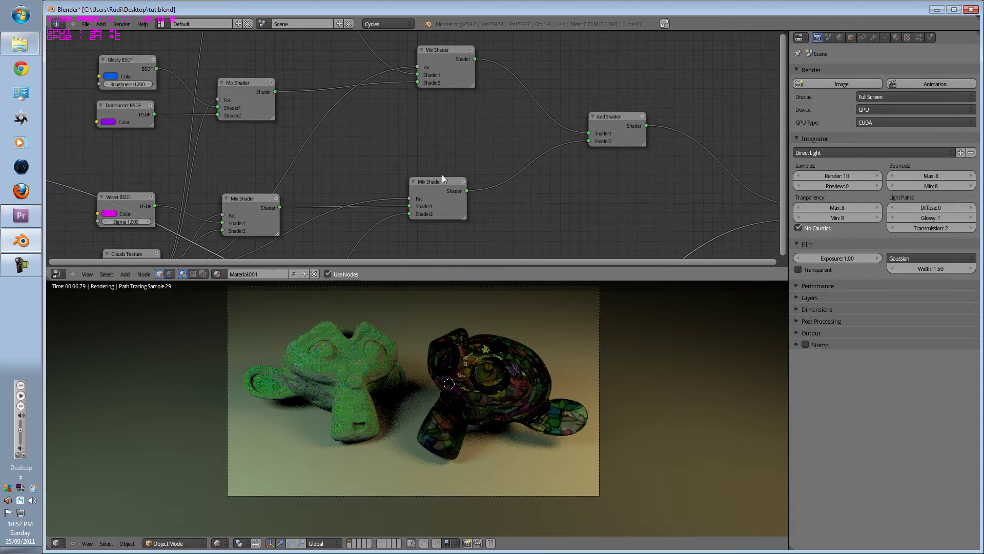
pyautogui.rightClick(472, 378)
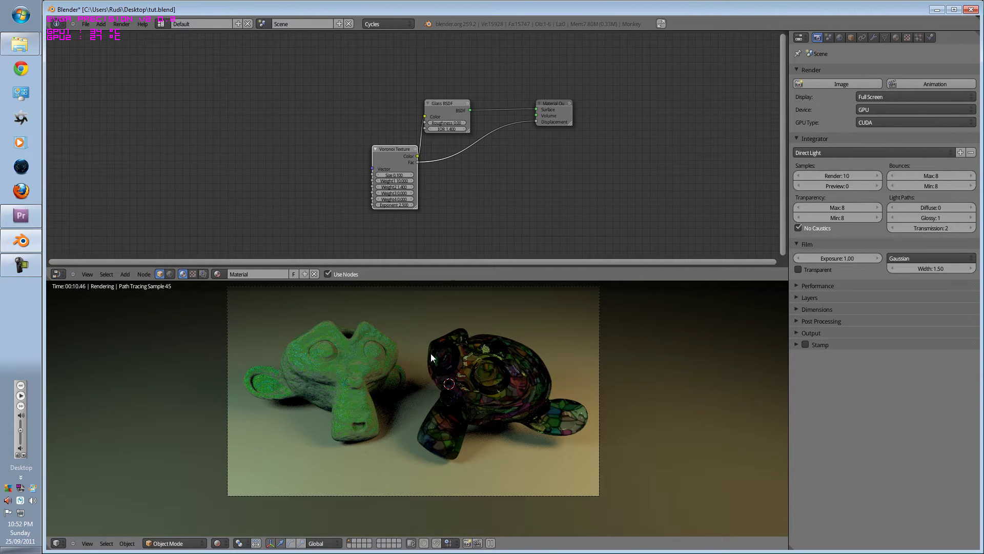
# - Collapse the Render, Integrator and Film settings sections and switch the viewport to Wireframe shading
pyautogui.click(796, 139)
pyautogui.click(797, 150)
pyautogui.click(797, 70)
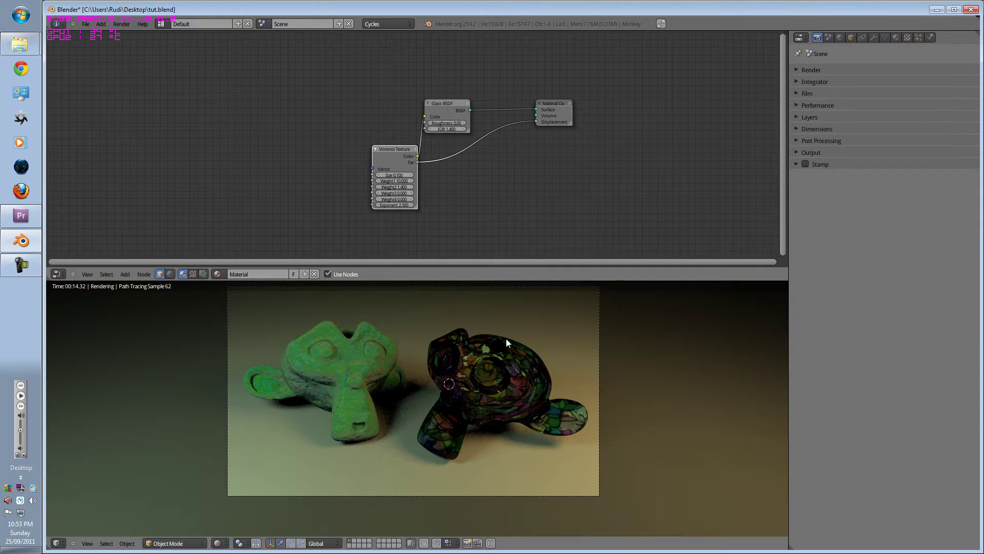
pyautogui.click(321, 425)
pyautogui.press('z')
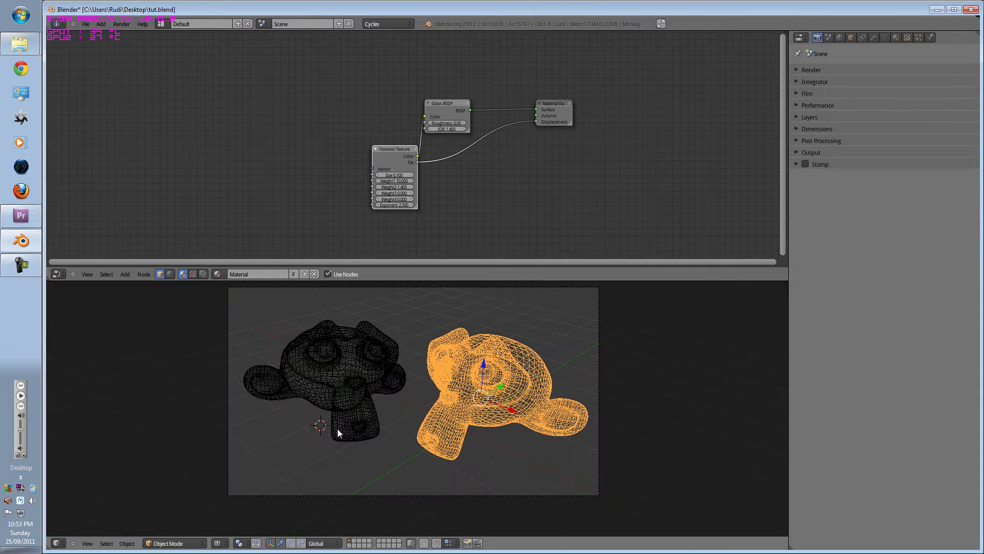
# - Expand the Render settings and review the display options, keeping Full Screen
pyautogui.click(798, 68)
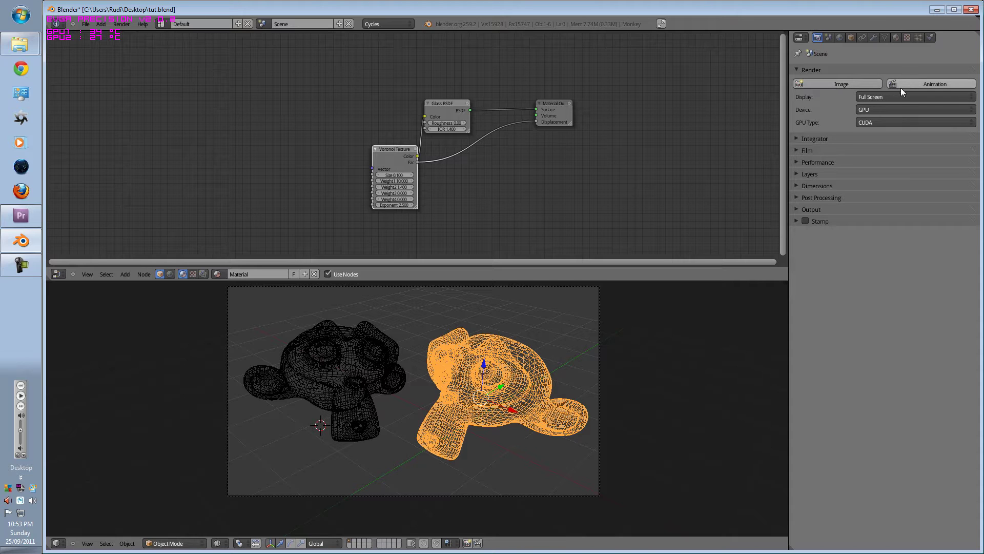
pyautogui.click(863, 99)
pyautogui.click(861, 99)
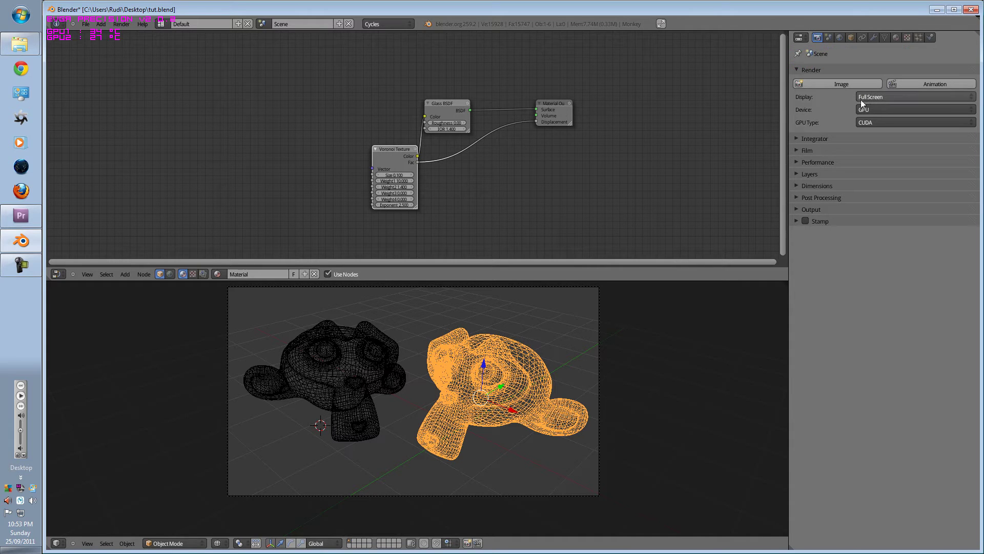
pyautogui.click(870, 98)
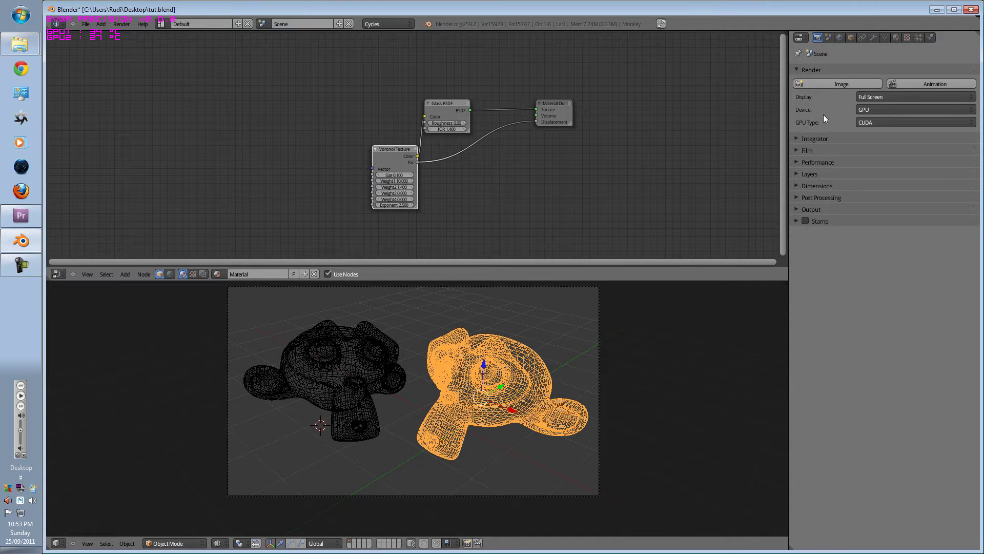
# - Set the render device to CPU
pyautogui.click(868, 110)
pyautogui.click(869, 112)
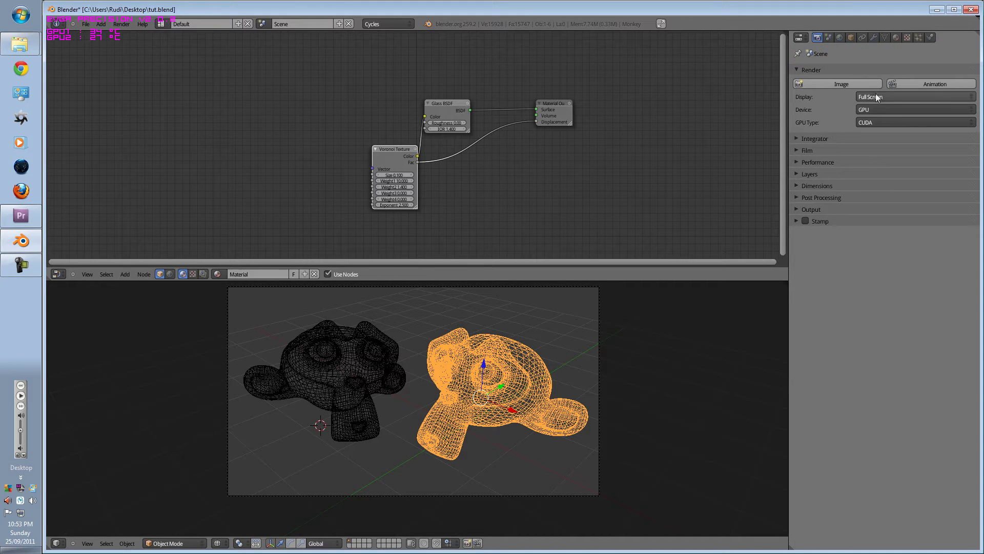
pyautogui.click(872, 106)
pyautogui.click(874, 98)
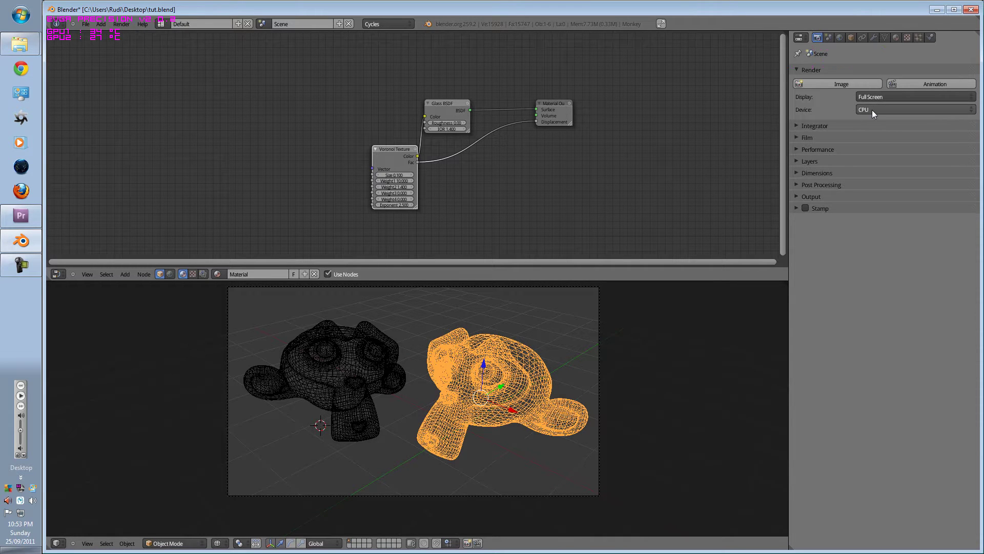
pyautogui.click(872, 110)
pyautogui.click(871, 100)
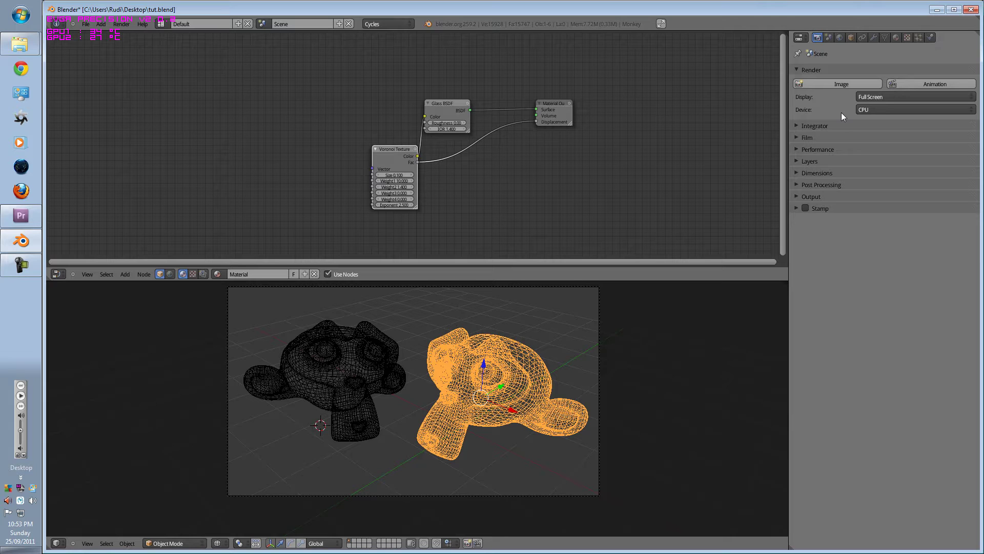
# - Set the render device to GPU with CUDA as the GPU type
pyautogui.click(866, 110)
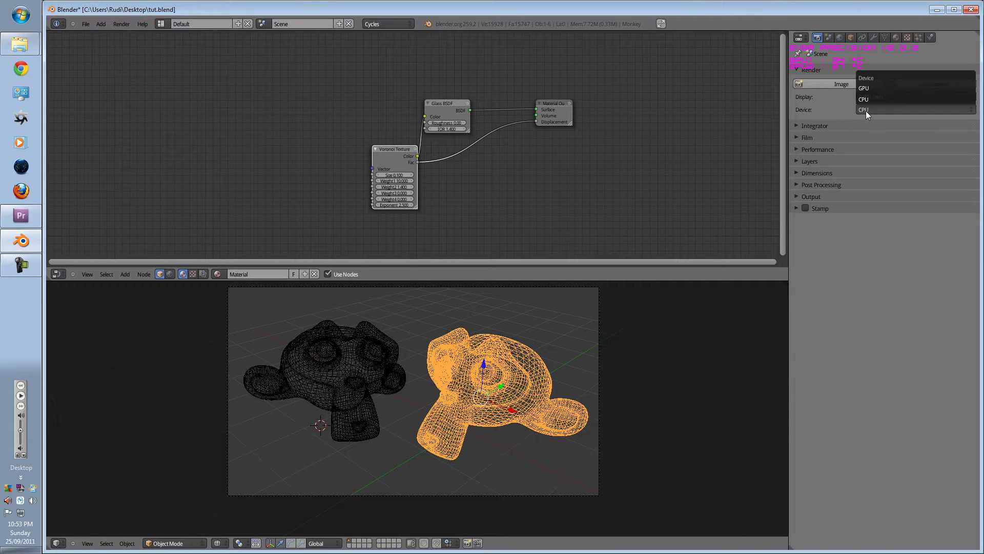
pyautogui.click(868, 88)
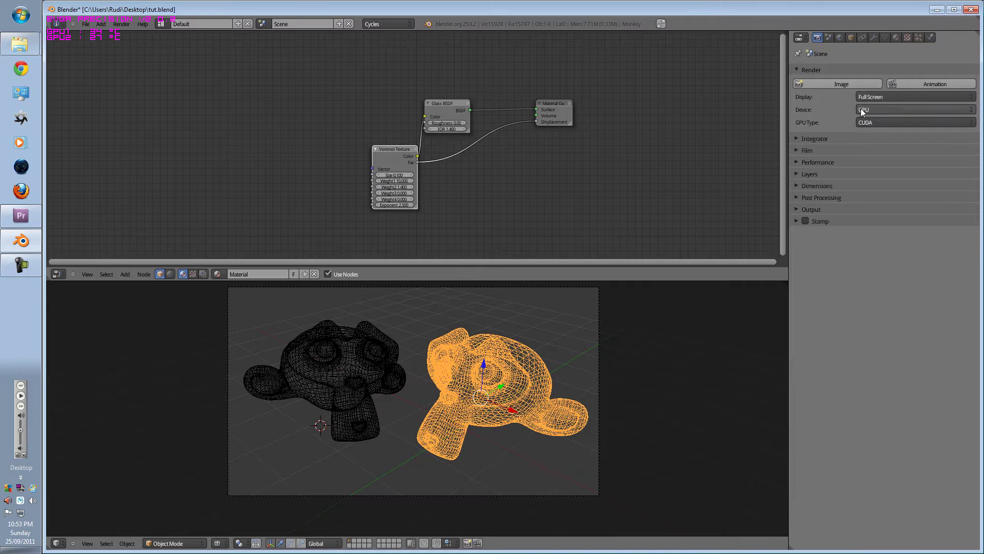
pyautogui.click(864, 109)
pyautogui.click(861, 105)
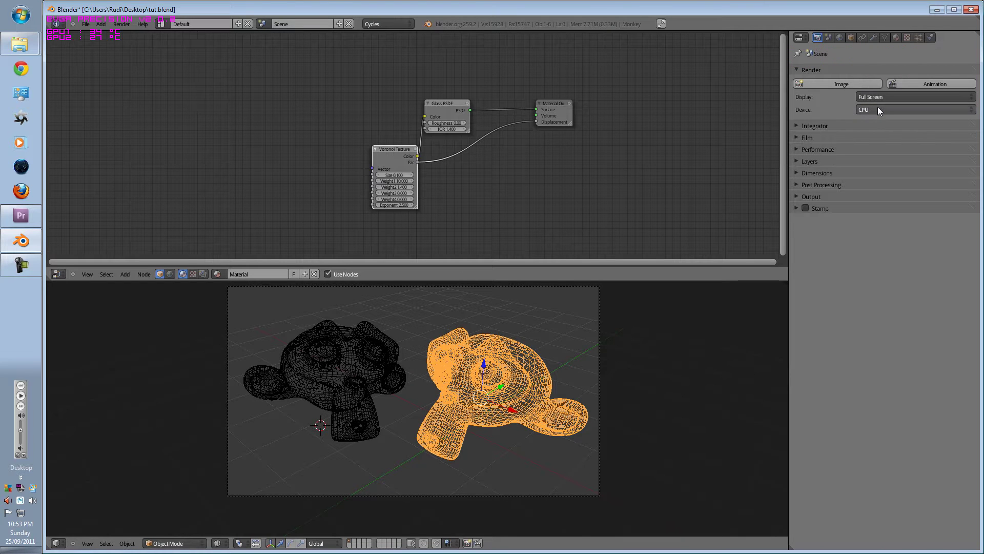
pyautogui.click(872, 110)
pyautogui.click(869, 89)
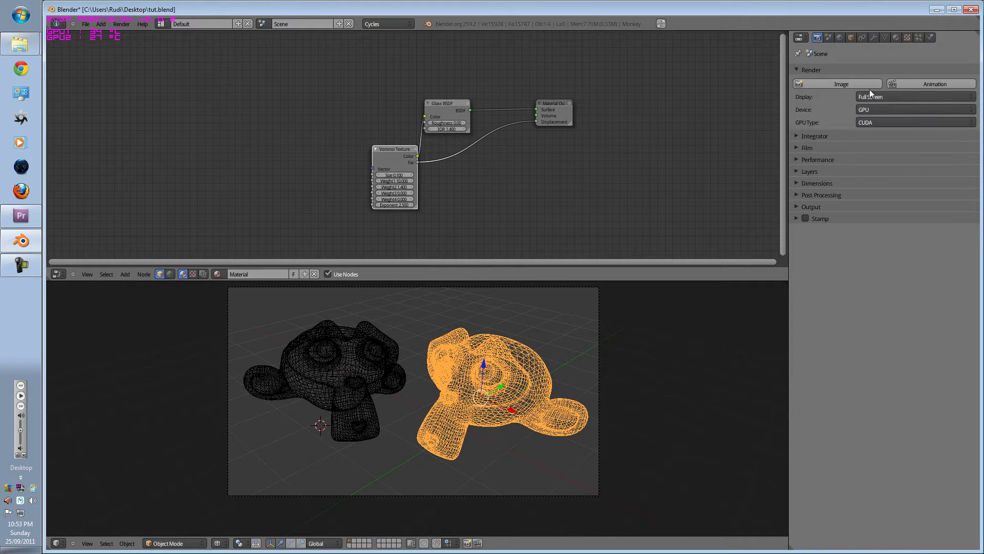
pyautogui.click(881, 123)
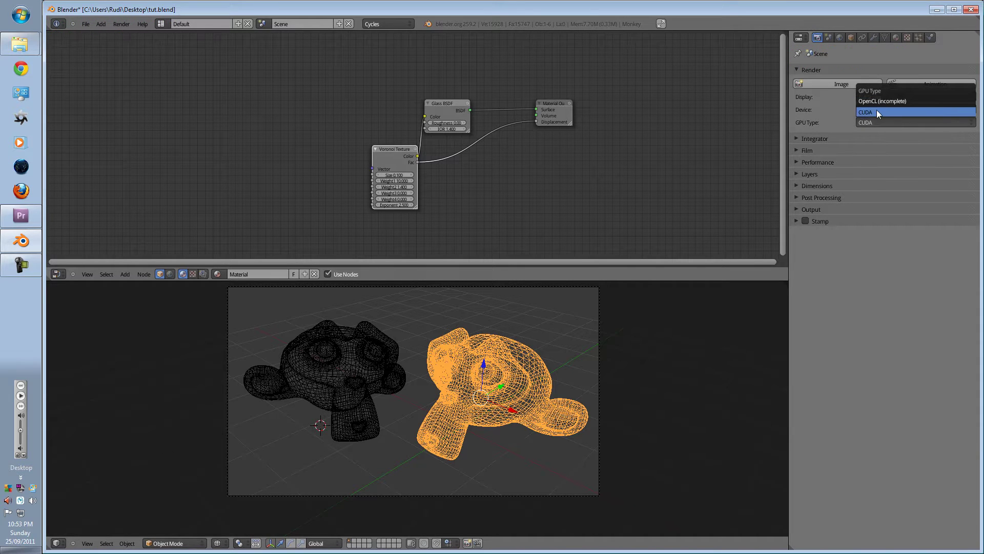
pyautogui.click(880, 111)
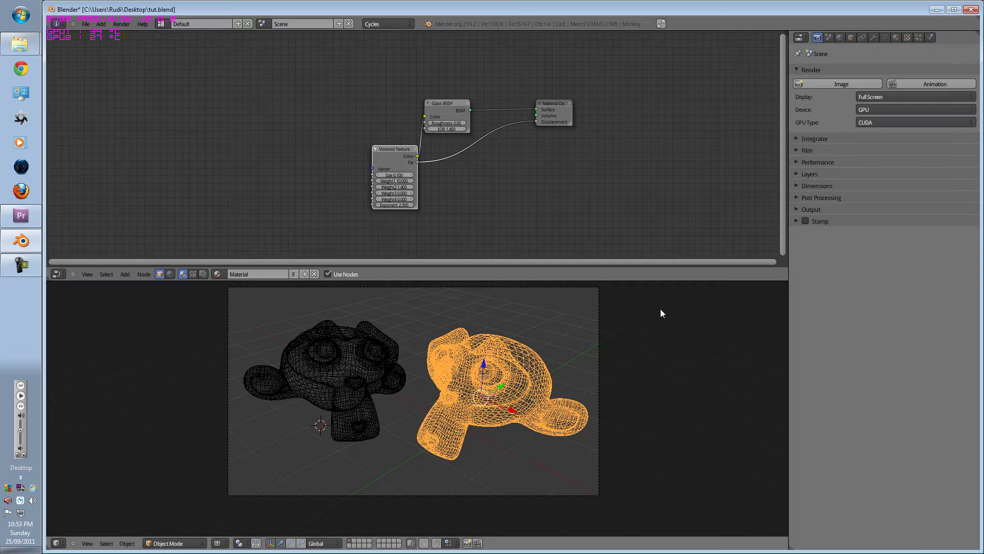
# - Save the file and preview the scene in Rendered shading, returning the viewport to Solid shading
pyautogui.hotkey('ctrl', 's')
pyautogui.click(218, 543)
pyautogui.click(217, 543)
pyautogui.click(238, 478)
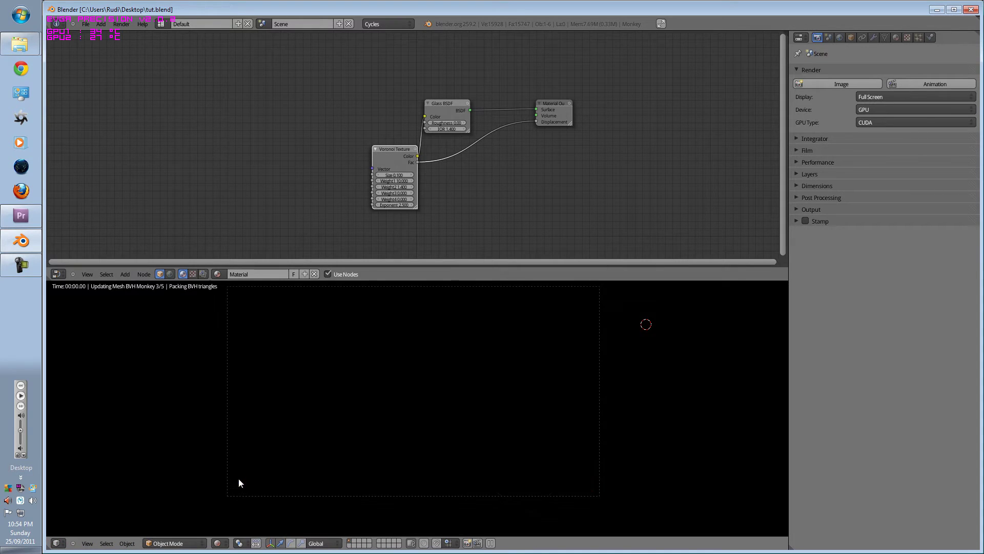
pyautogui.click(223, 544)
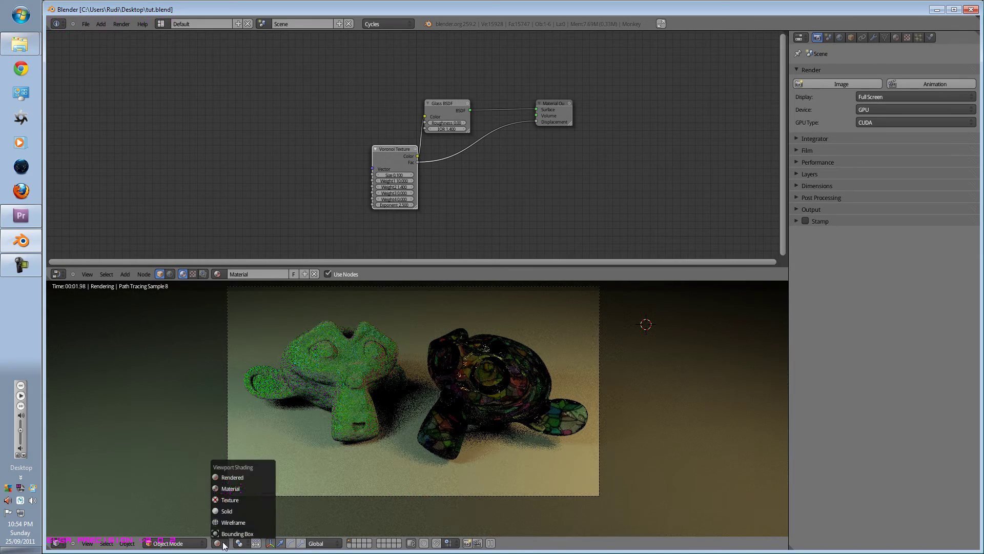
pyautogui.click(226, 512)
# - Set the GPU type to OpenCL (incomplete) and try to preview the scene in Rendered shading
pyautogui.click(894, 123)
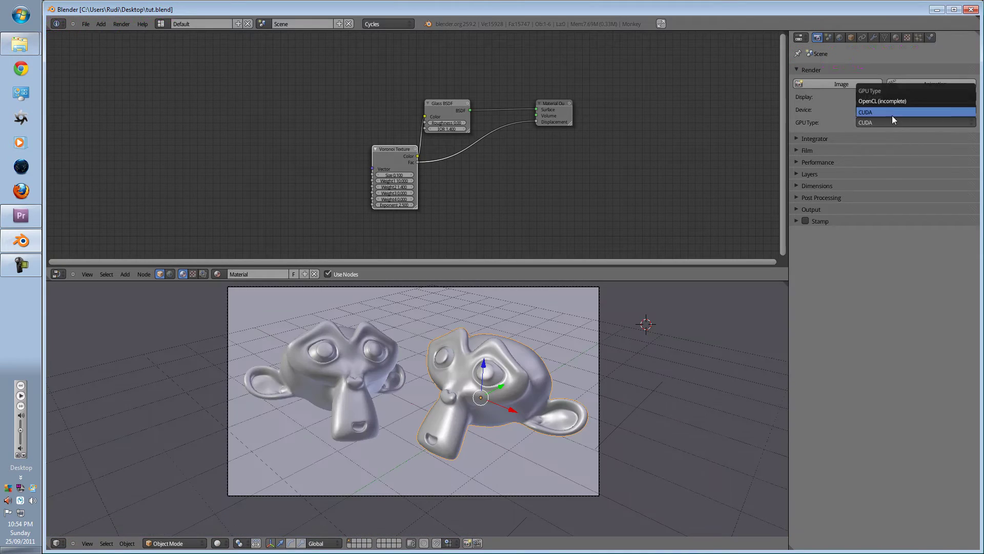
pyautogui.click(891, 102)
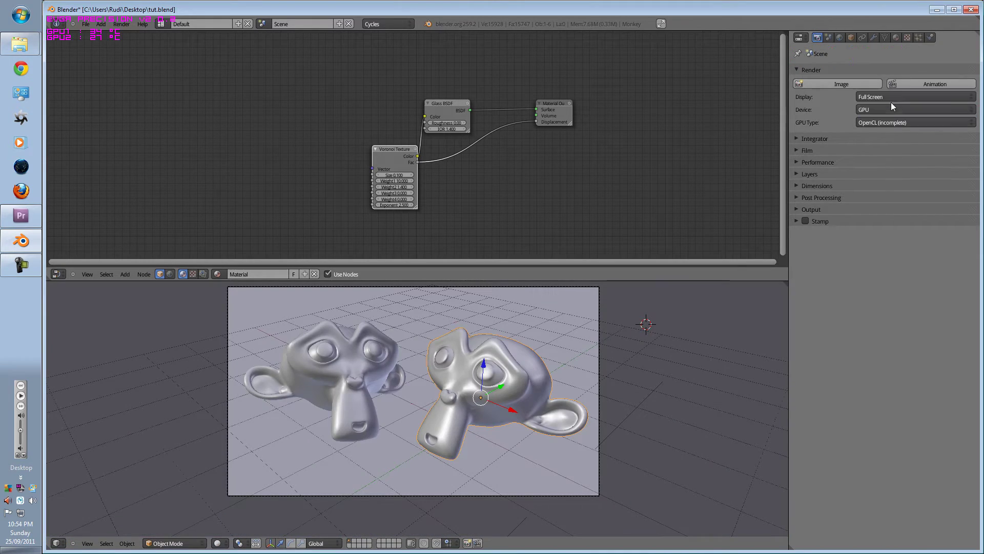
pyautogui.click(224, 546)
pyautogui.click(226, 479)
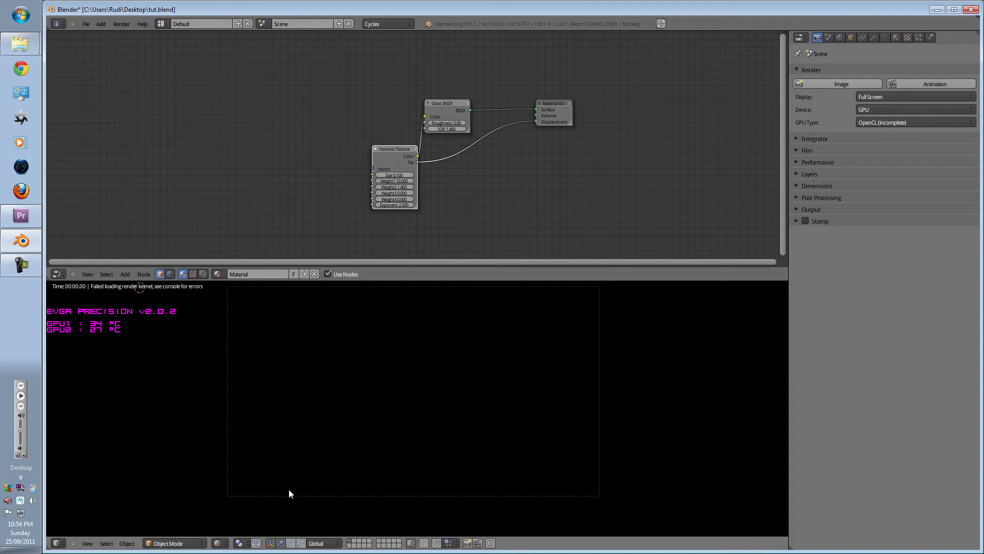
pyautogui.click(219, 543)
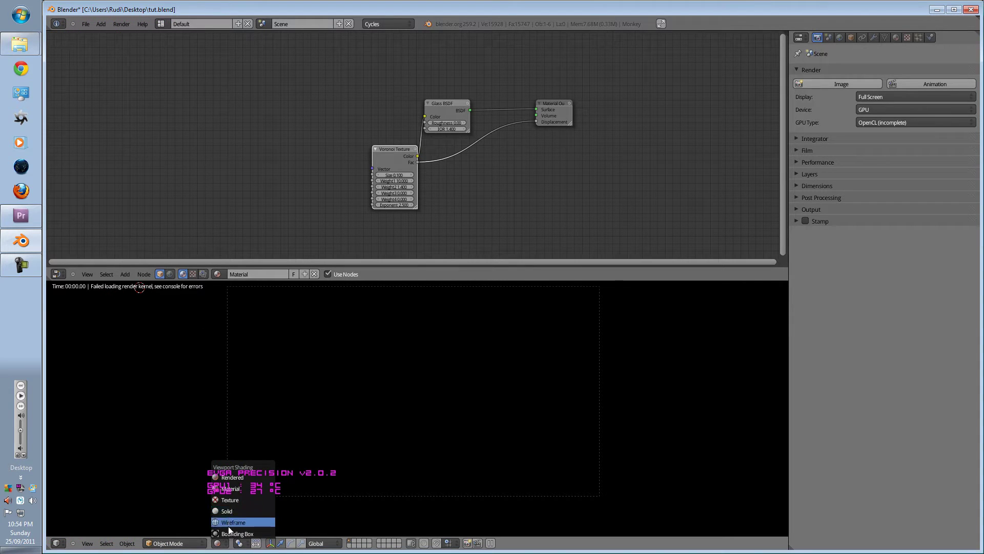
pyautogui.click(230, 477)
# - Set the GPU type back to CUDA and return the viewport to Solid shading
pyautogui.click(902, 123)
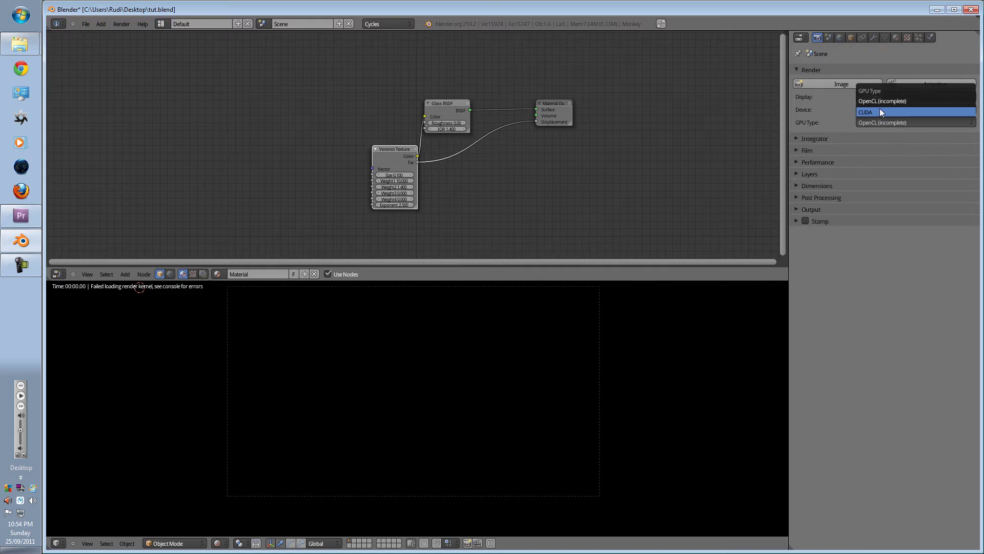
pyautogui.click(879, 111)
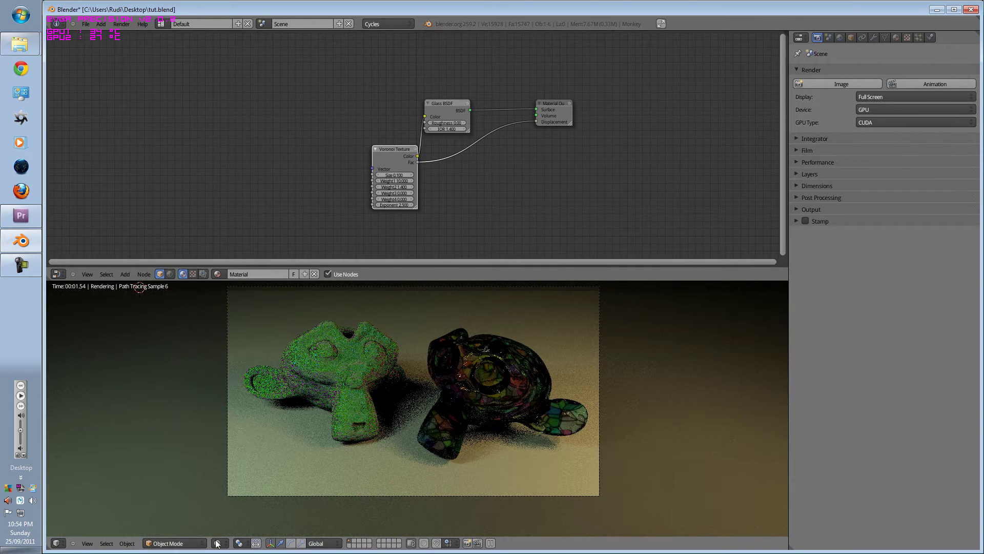
pyautogui.click(217, 544)
pyautogui.click(232, 511)
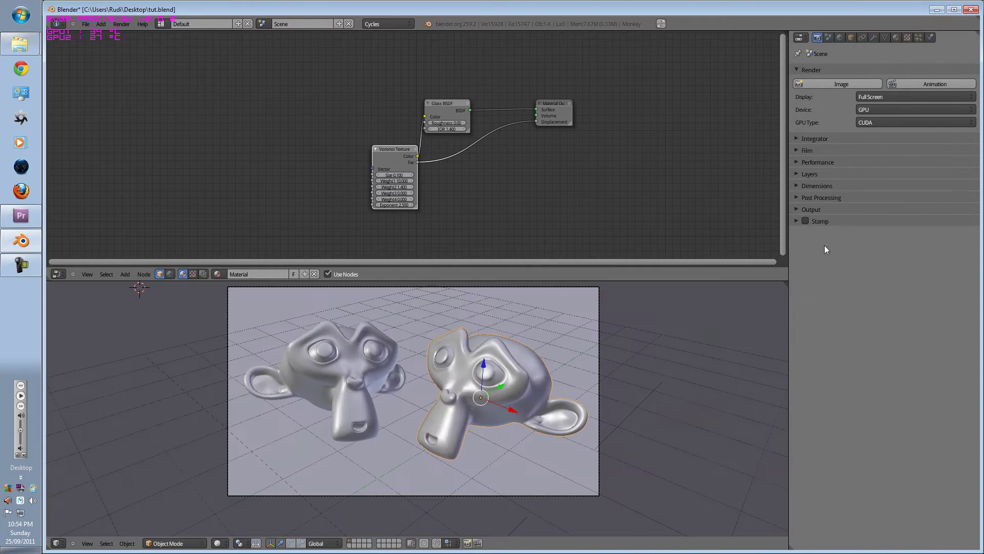
# - Collapse the Render settings, expand the Integrator settings and set the render samples to 10
pyautogui.click(803, 71)
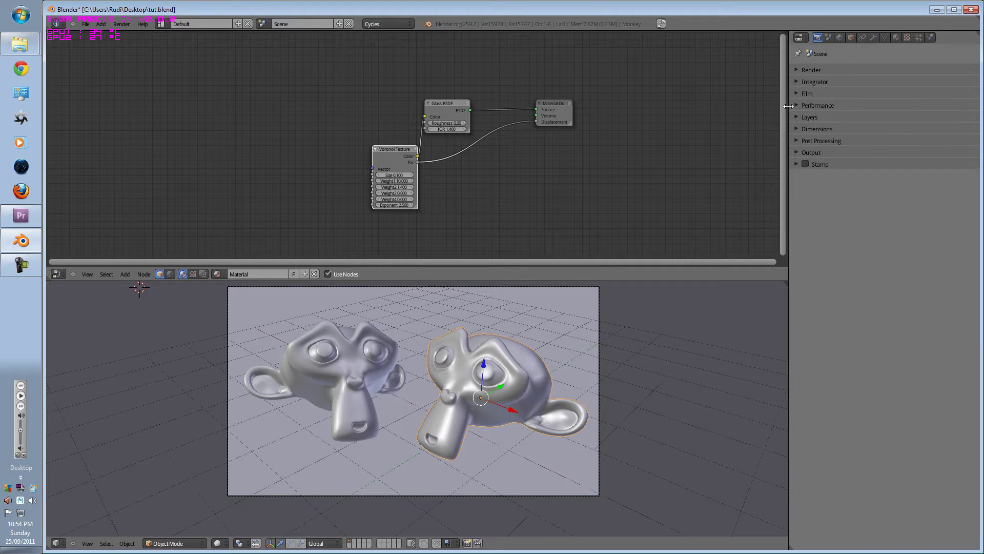
pyautogui.click(796, 83)
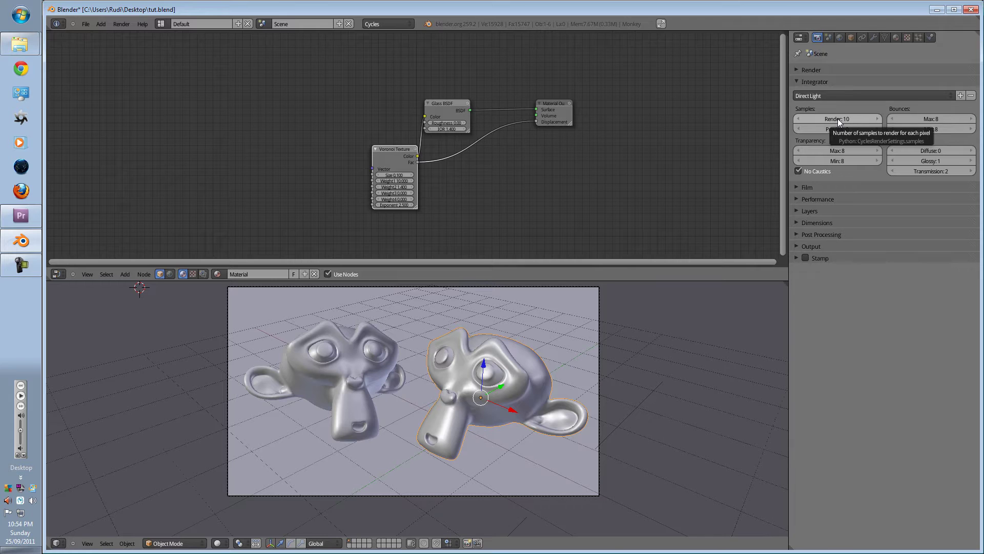
pyautogui.click(843, 119)
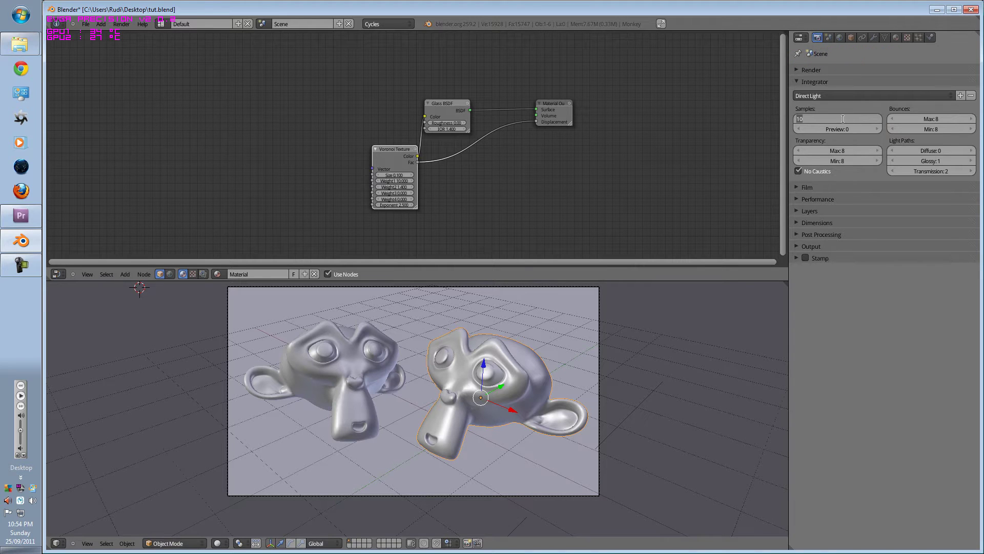
pyautogui.write('0')
pyautogui.press('BackSpace')
pyautogui.press('BackSpace')
pyautogui.press('BackSpace')
pyautogui.press('BackSpace')
pyautogui.write('10')
pyautogui.press('Return')
# - Set the Integrator's preview samples to 50
pyautogui.click(841, 129)
pyautogui.write('50')
pyautogui.press('Return')
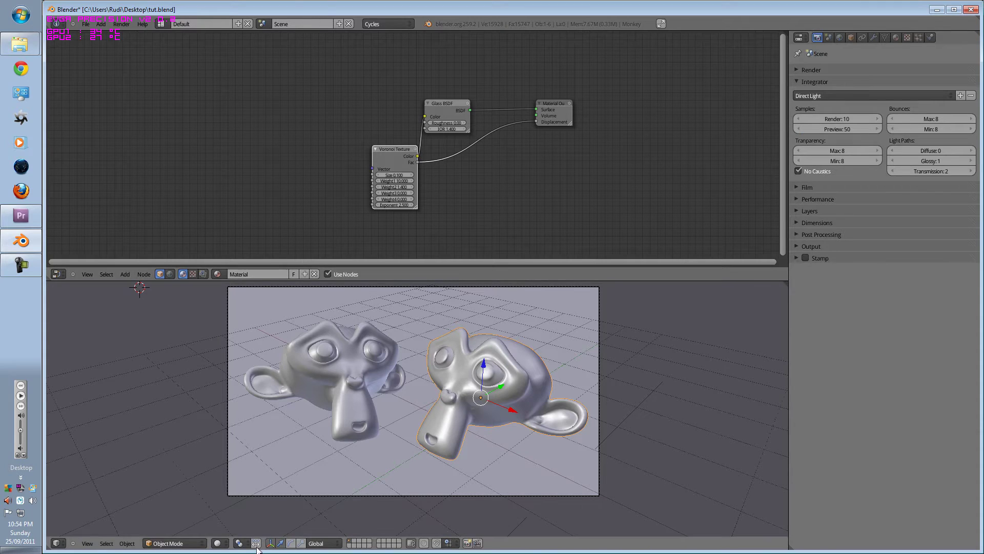
# - Preview the scene in Rendered shading until sampling finishes, and return the viewport to Solid shading
pyautogui.click(222, 542)
pyautogui.click(239, 471)
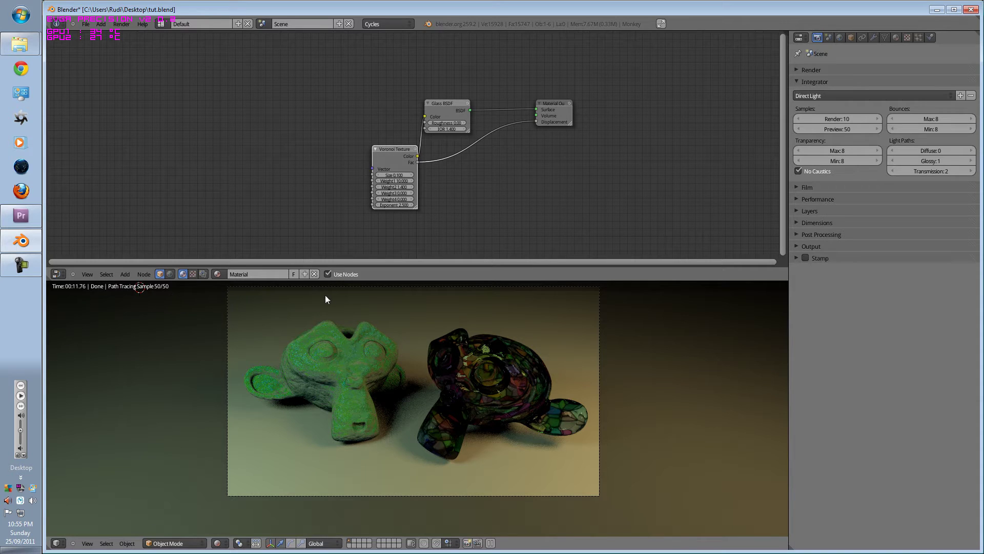
pyautogui.click(217, 543)
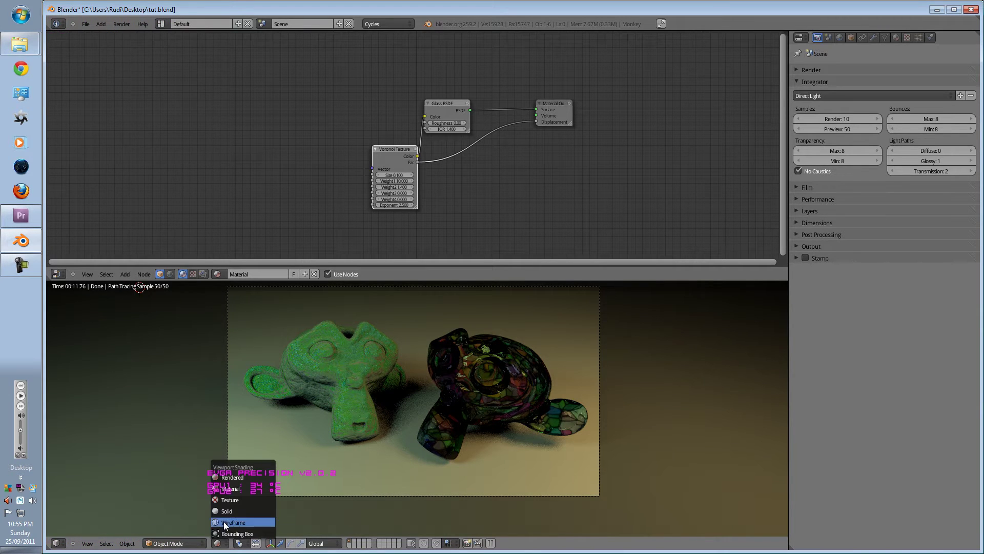
pyautogui.click(226, 513)
# - Set the Integrator's preview samples to 0
pyautogui.doubleClick(842, 129)
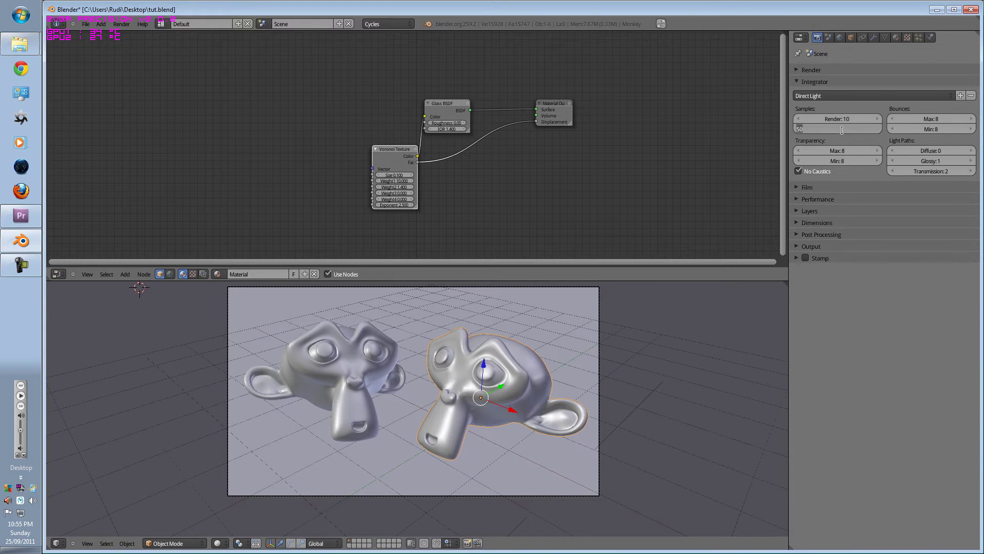
pyautogui.write('0')
pyautogui.press('Return')
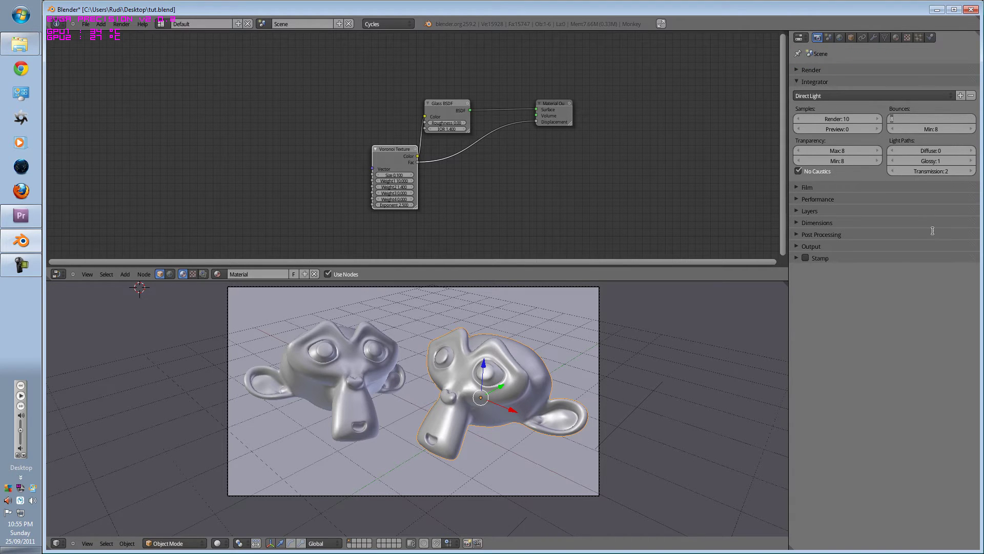
# - Reapply the Direct Light integrator preset and open the maximum bounces value for editing
pyautogui.click(837, 95)
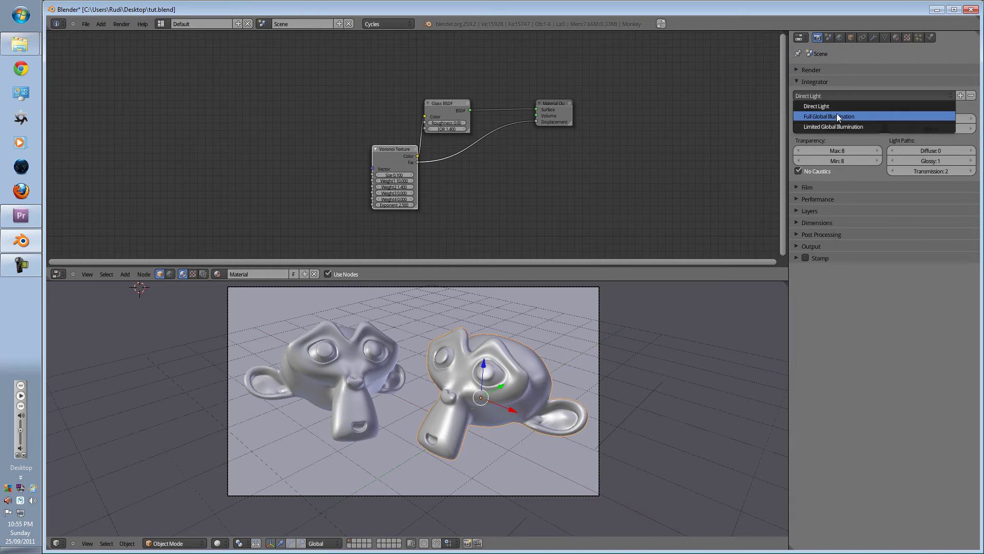
pyautogui.click(838, 104)
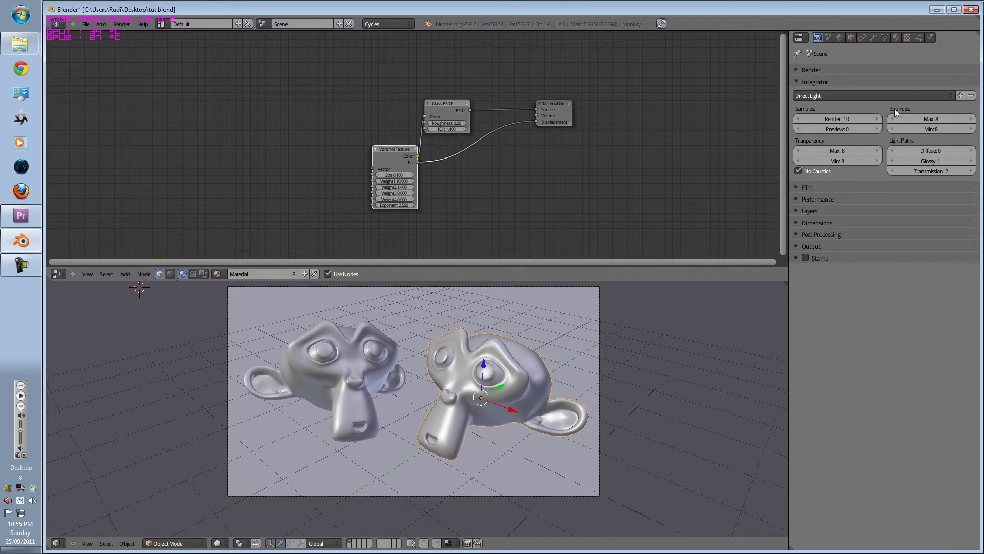
pyautogui.click(937, 119)
pyautogui.press('Return')
# - Switch the integrator preset to Limited Global Illumination
pyautogui.click(875, 95)
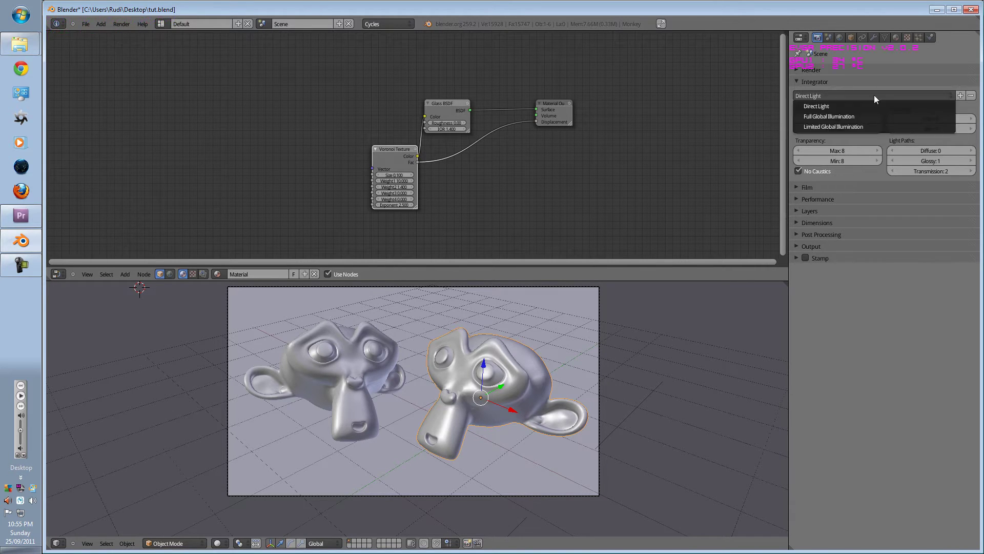
pyautogui.click(846, 92)
pyautogui.click(846, 93)
pyautogui.click(850, 125)
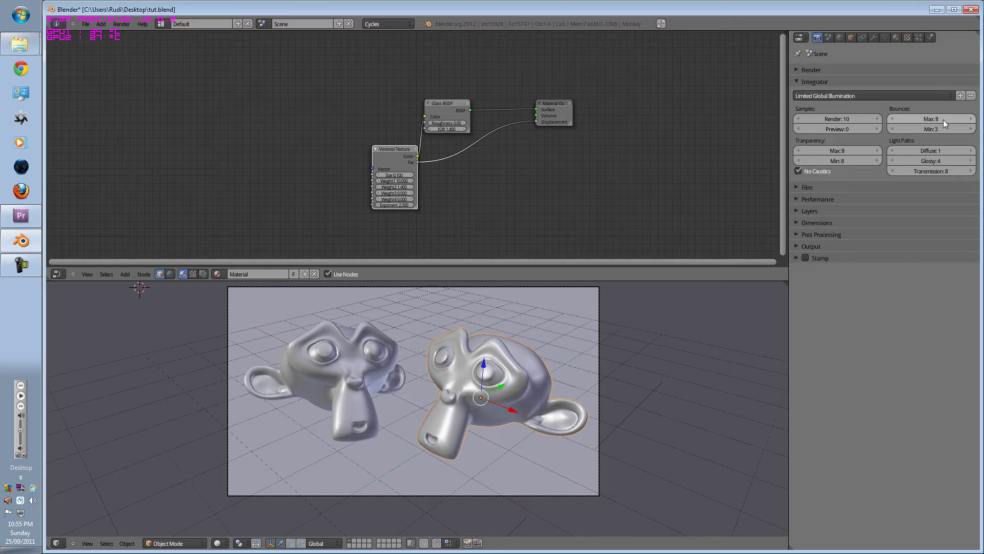
# - Switch the integrator preset to Full Global Illumination and open the maximum bounces value without changing it
pyautogui.click(872, 96)
pyautogui.click(866, 116)
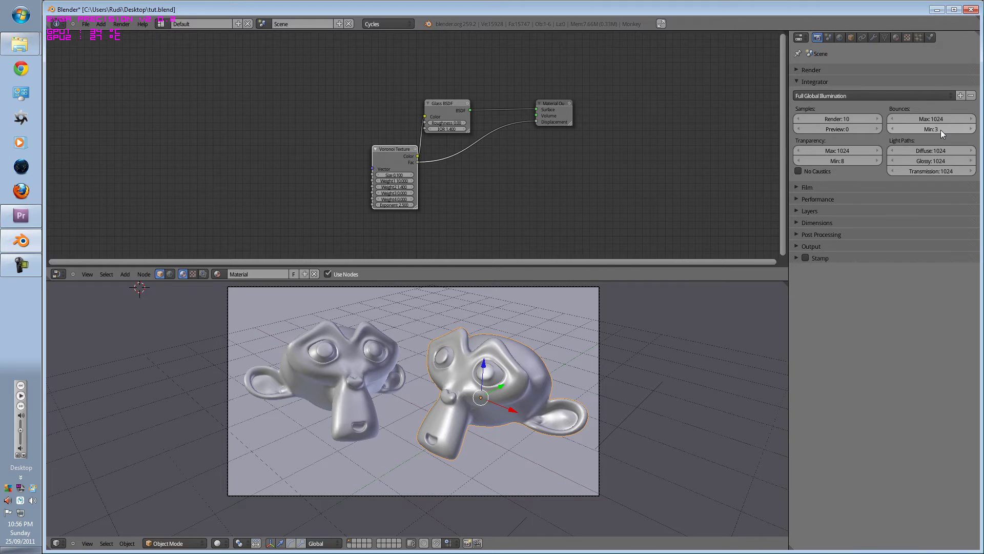
pyautogui.click(930, 119)
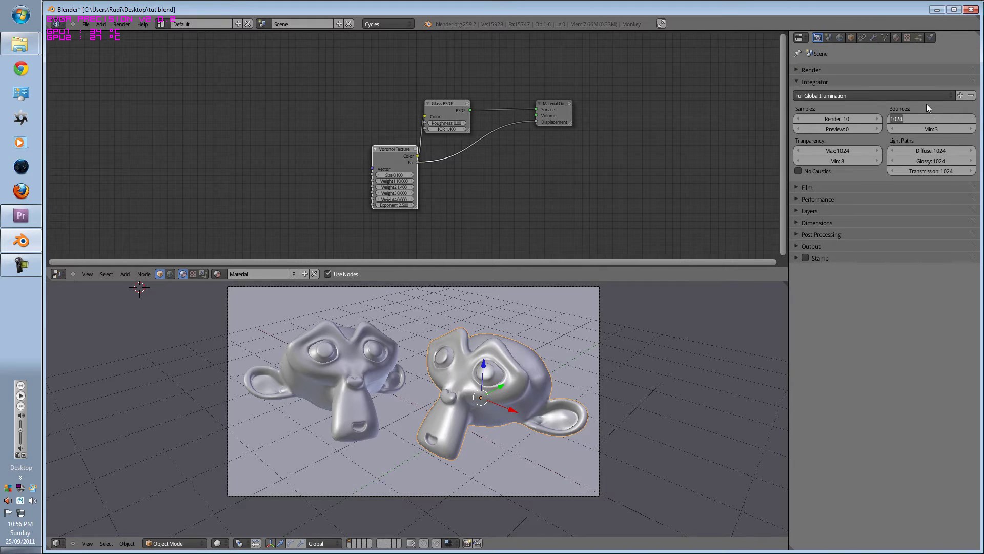
pyautogui.press('Return')
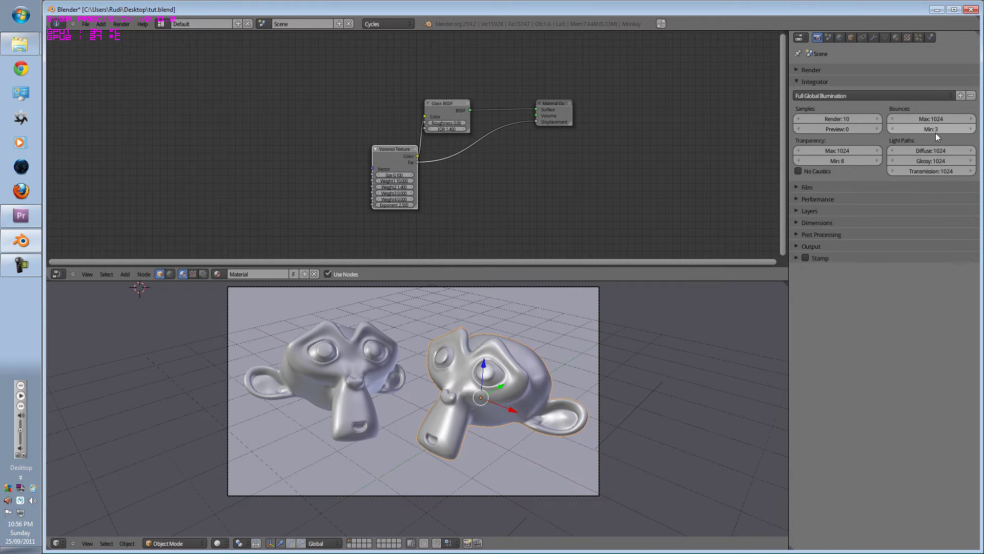
pyautogui.click(865, 96)
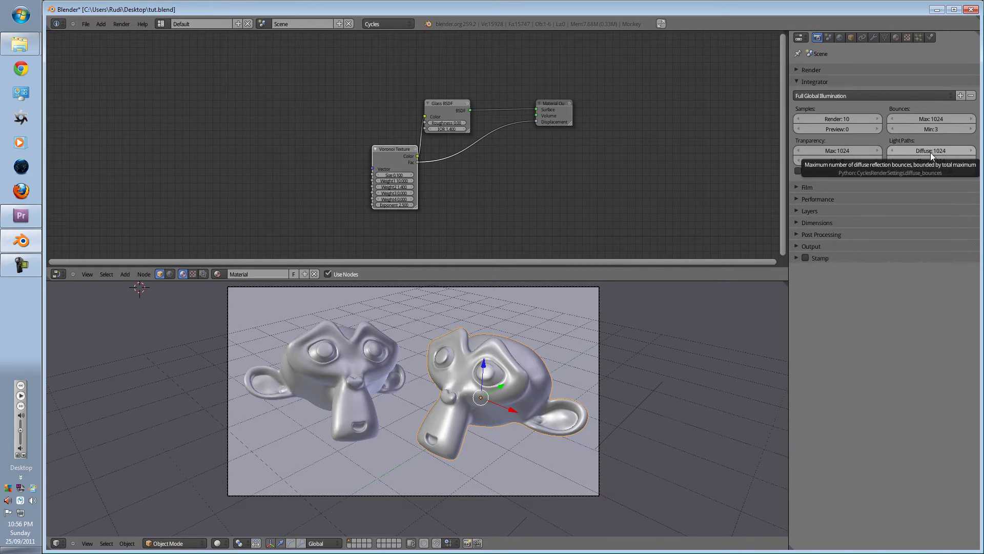
pyautogui.click(932, 152)
pyautogui.click(930, 119)
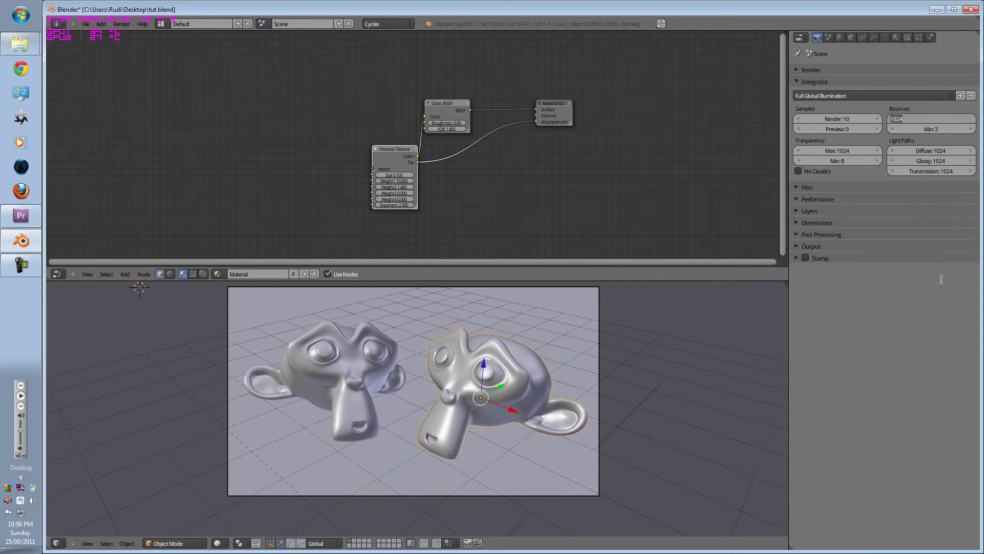
pyautogui.click(932, 149)
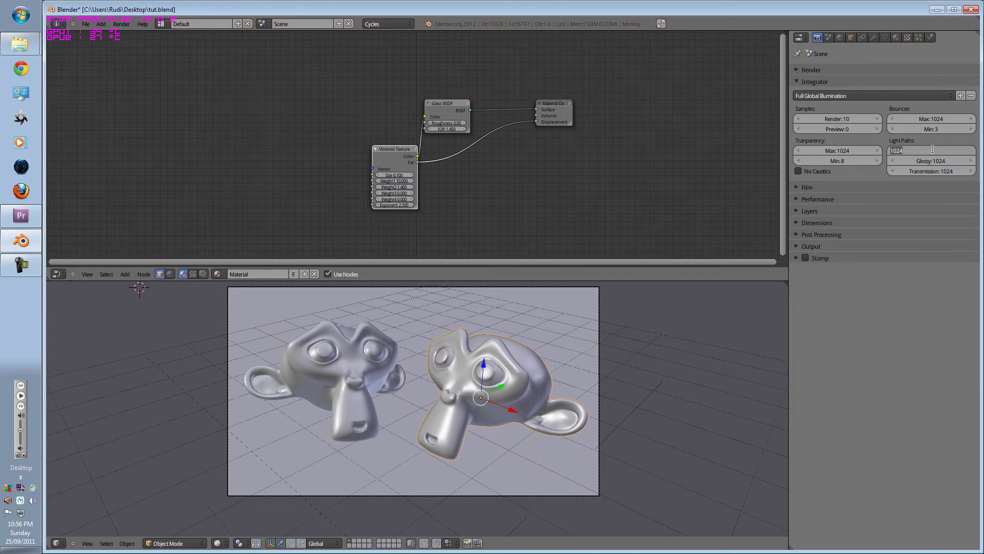
pyautogui.click(955, 255)
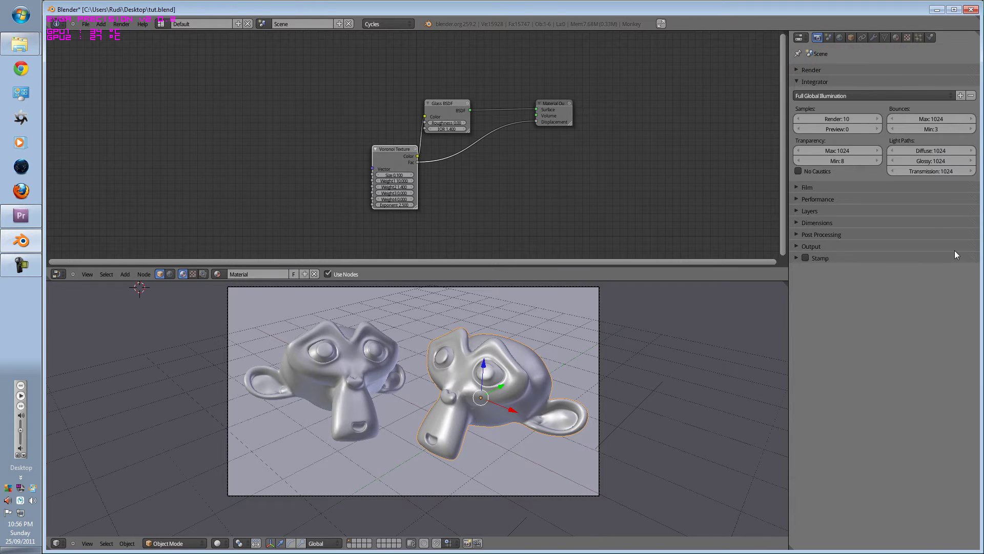
# - Compare the integrator presets by cycling through Direct Light, Full Global Illumination and Limited Global Illumination, ending on Full Global Illumination
pyautogui.click(849, 93)
pyautogui.click(844, 105)
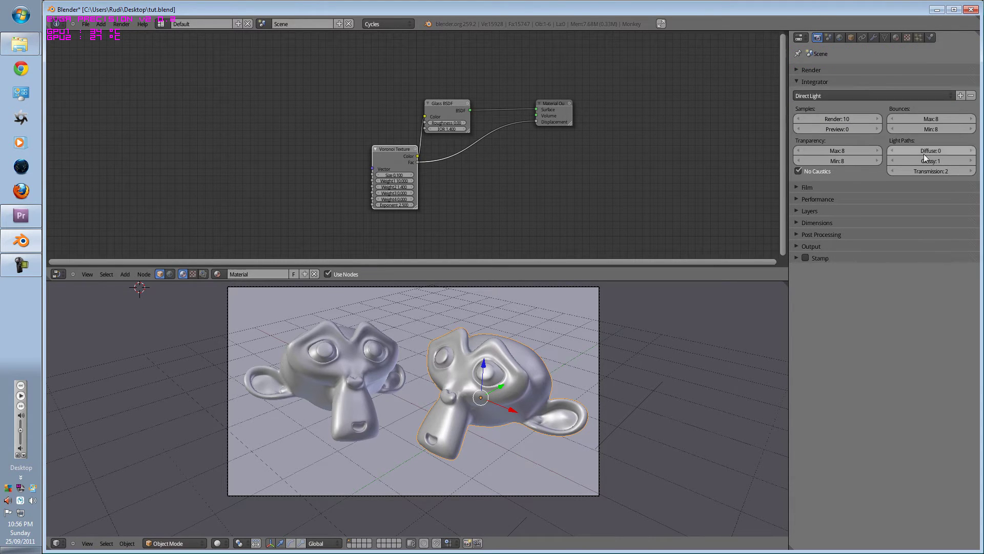
pyautogui.click(898, 96)
pyautogui.click(893, 115)
pyautogui.click(897, 95)
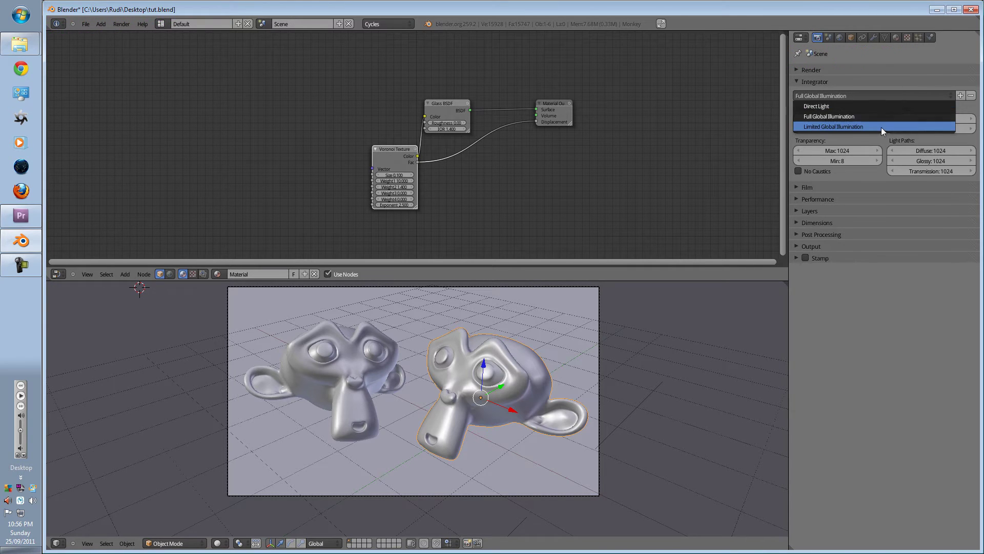
pyautogui.click(862, 93)
pyautogui.click(860, 127)
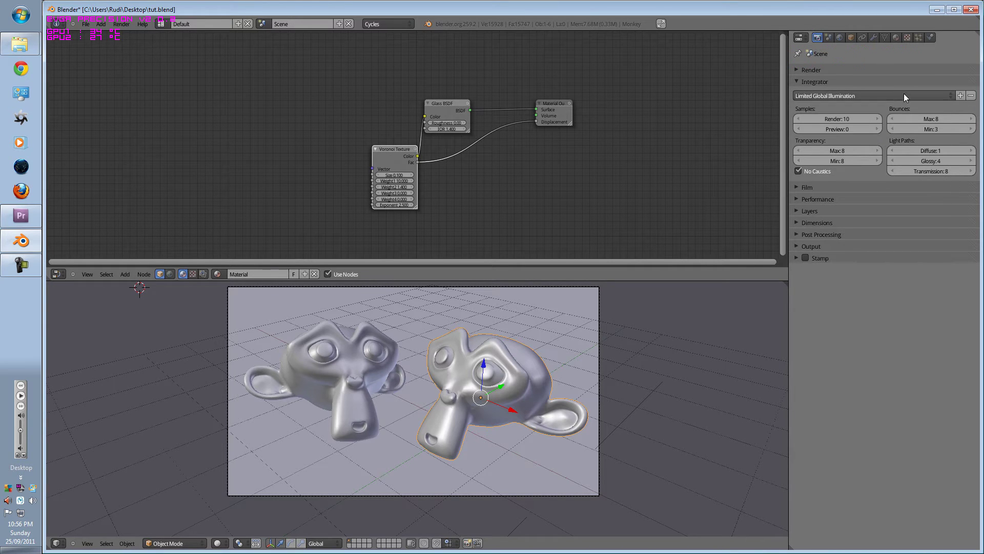
pyautogui.click(883, 96)
pyautogui.click(873, 115)
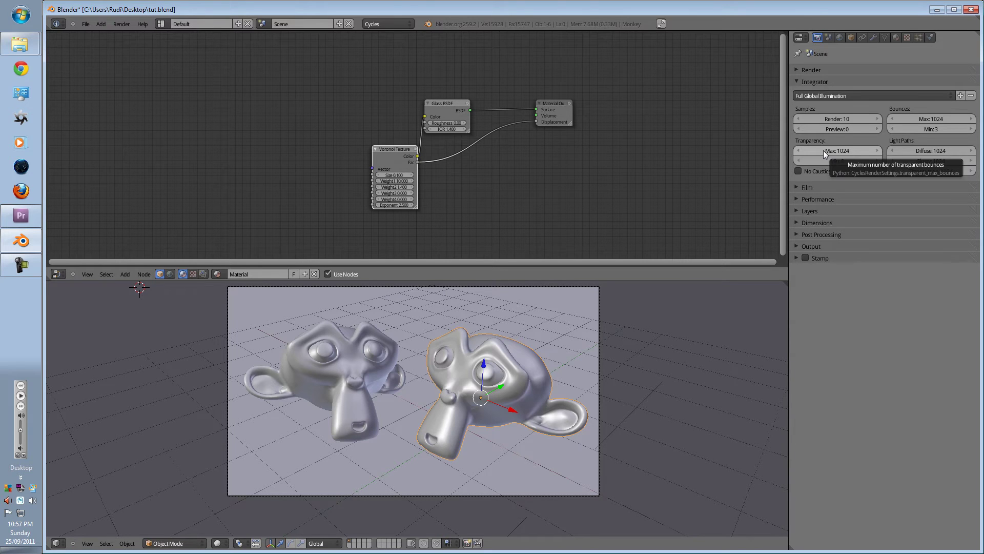
pyautogui.click(931, 118)
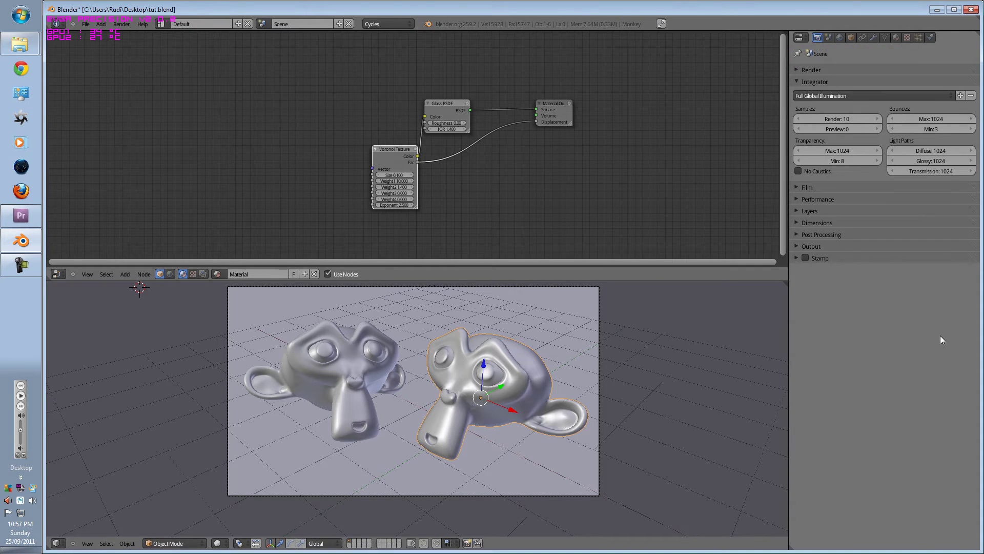
pyautogui.press('Return')
# - Apply the Direct Light integrator preset, preview the scene in Rendered shading and return the viewport to Solid shading
pyautogui.click(846, 94)
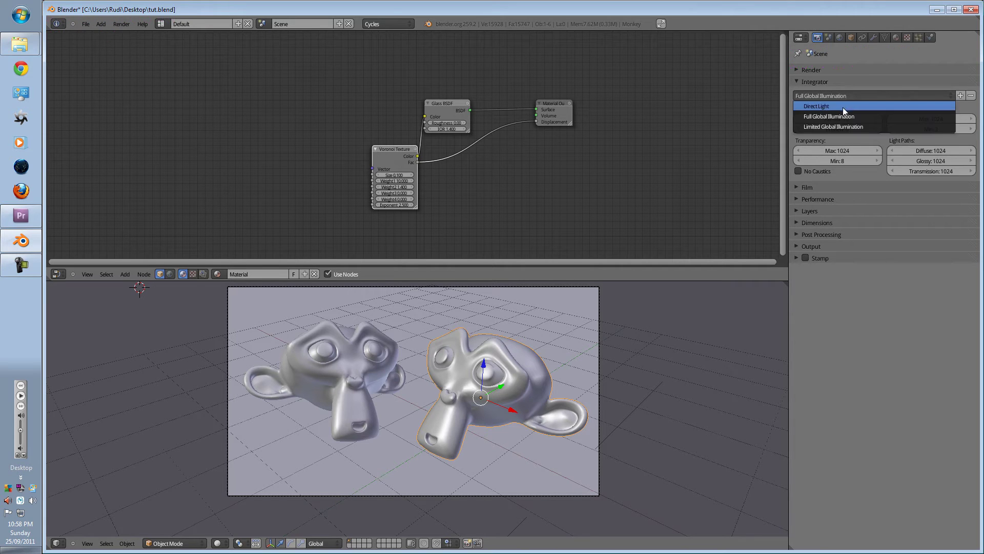
pyautogui.click(842, 106)
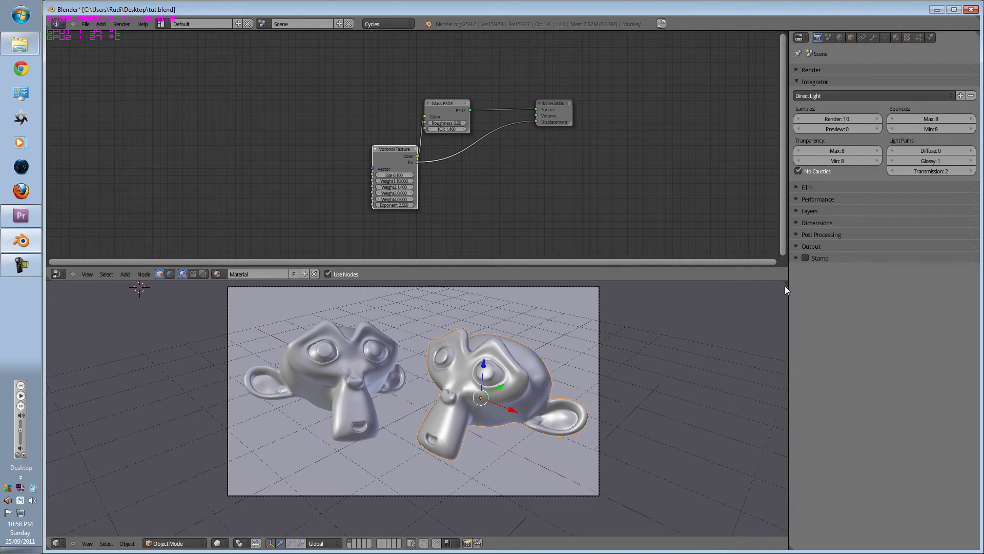
pyautogui.click(218, 543)
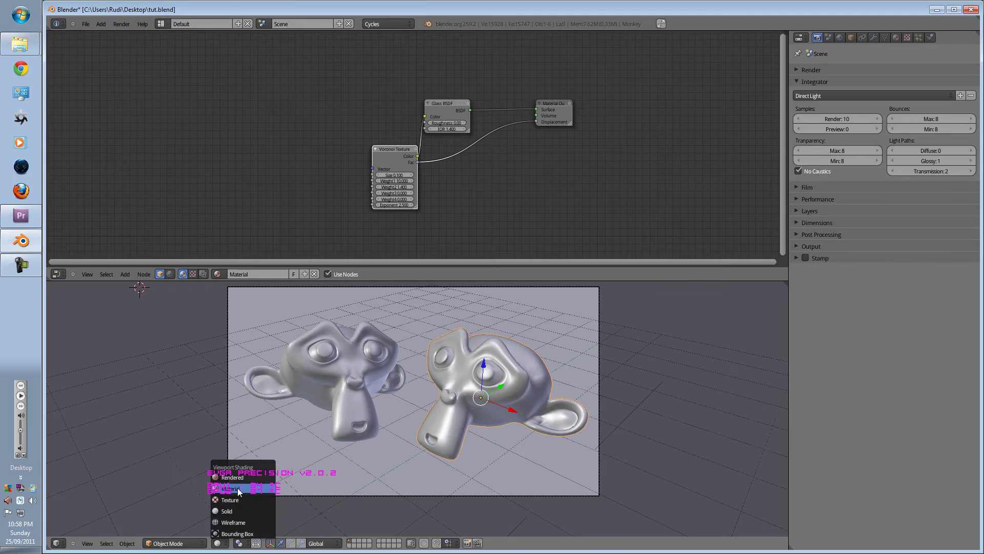
pyautogui.click(239, 475)
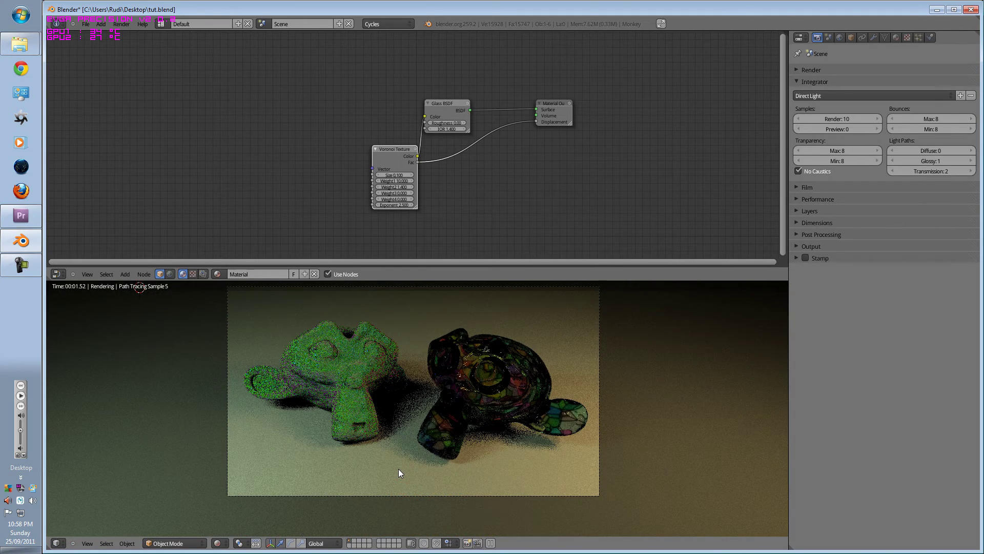
pyautogui.hotkey('shift', 'z')
# - Apply the Limited Global Illumination preset, preview the scene in Rendered shading and switch the viewport to Texture shading
pyautogui.click(840, 99)
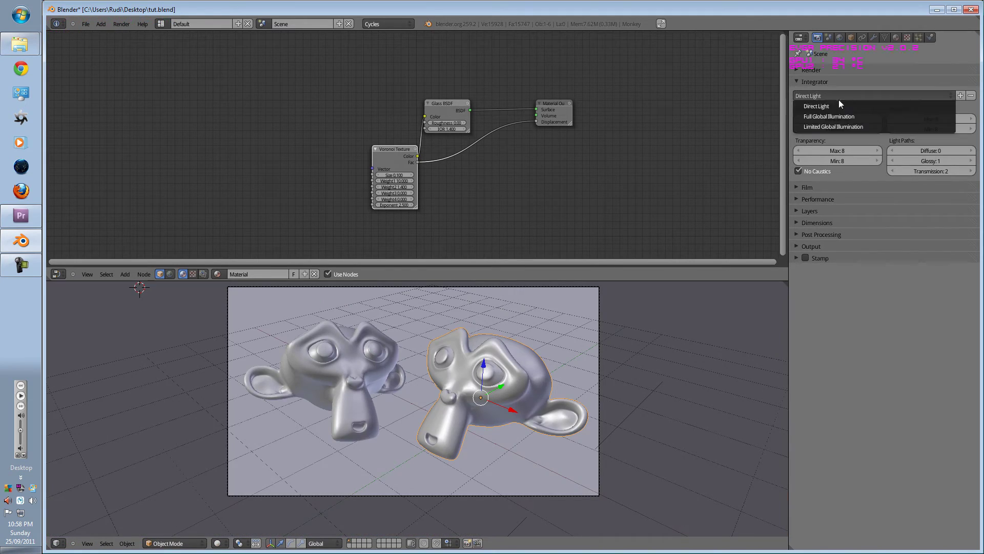
pyautogui.click(835, 126)
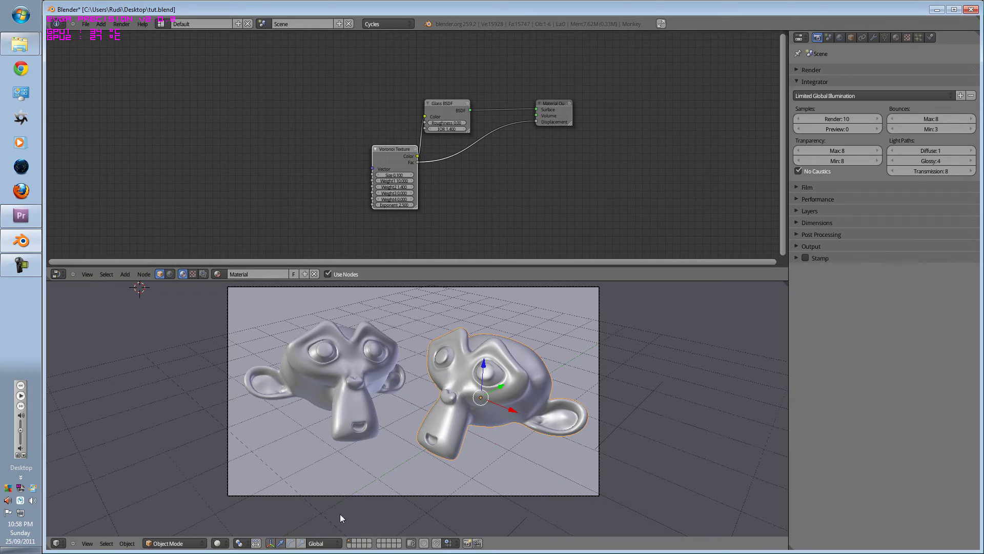
pyautogui.click(221, 543)
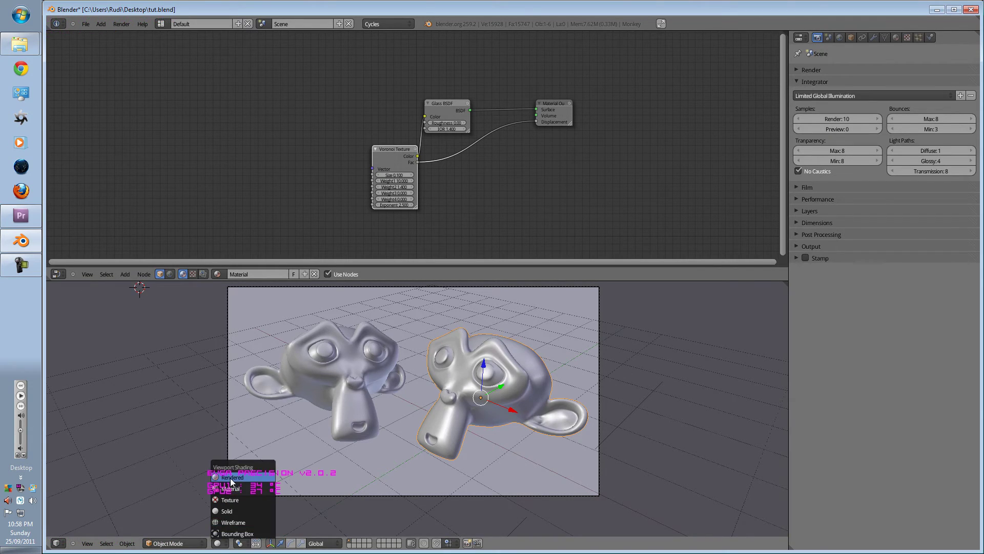
pyautogui.click(246, 475)
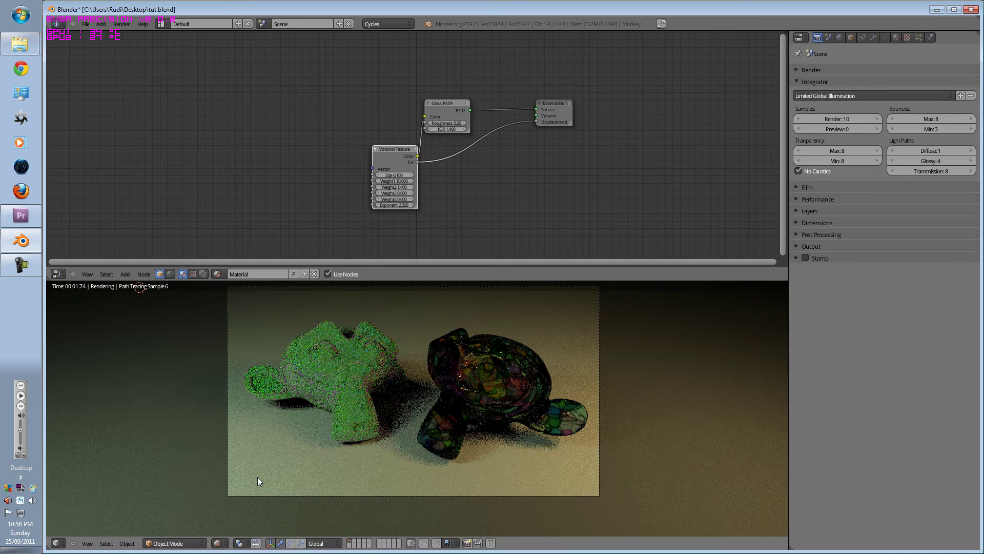
pyautogui.click(217, 543)
pyautogui.click(230, 500)
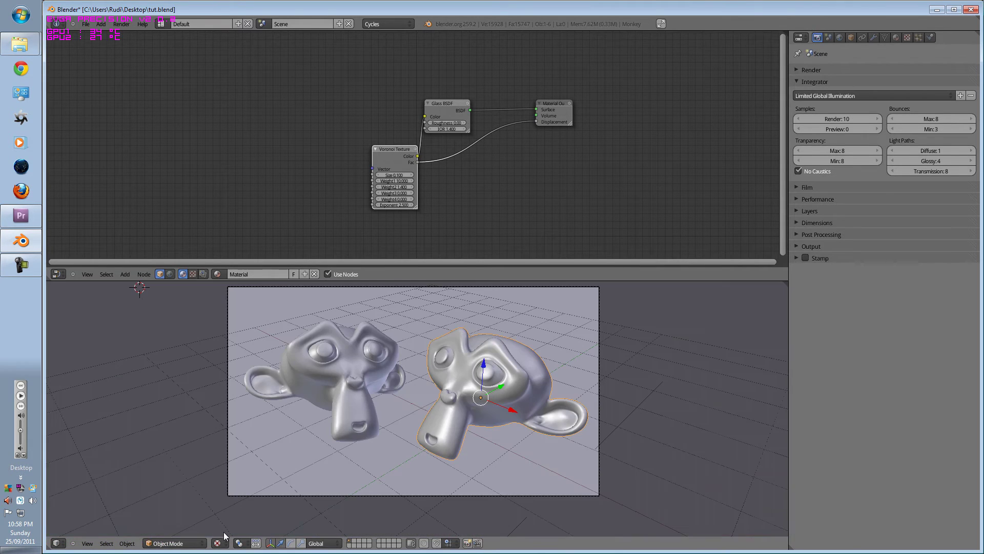
# - Apply the Full Global Illumination integrator preset
pyautogui.click(833, 96)
pyautogui.click(831, 117)
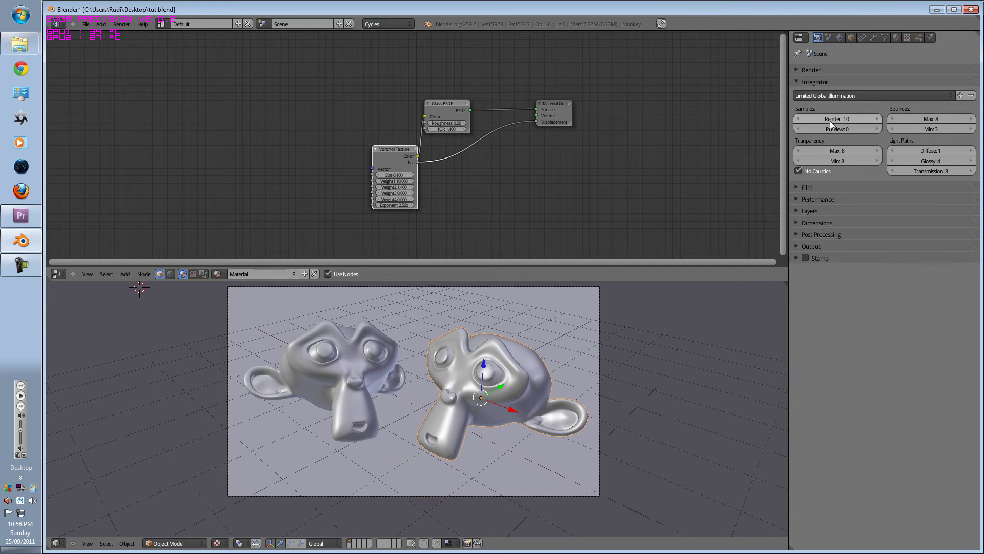
pyautogui.click(831, 97)
pyautogui.click(829, 116)
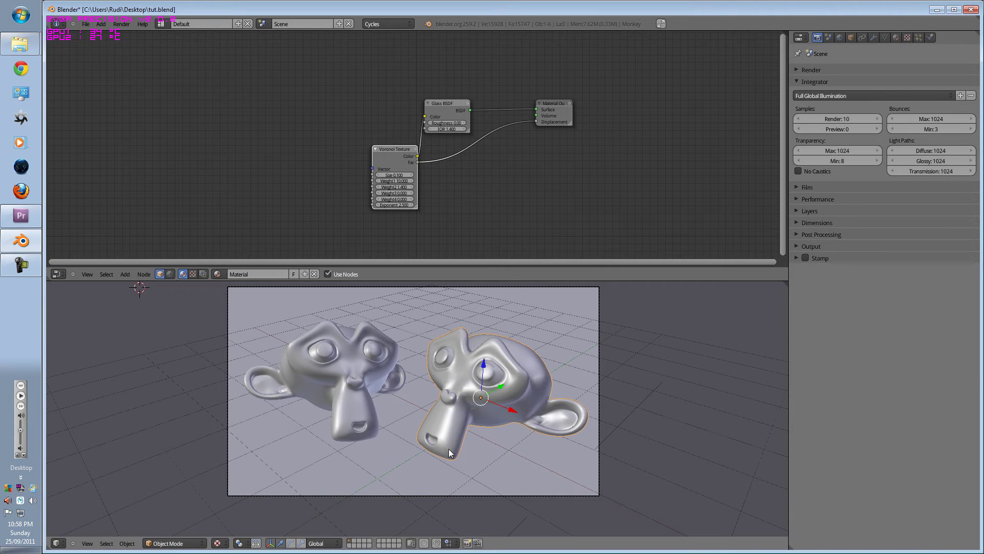
# - Save the scene over the existing tut.blend file
pyautogui.click(221, 541)
pyautogui.click(315, 458)
pyautogui.hotkey('ctrl', 's')
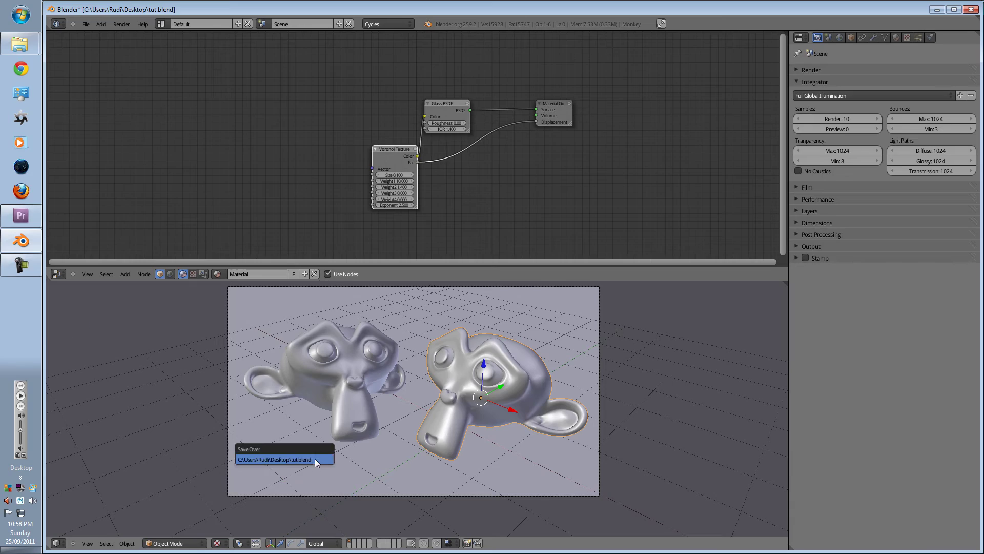
pyautogui.click(316, 461)
# - Preview the scene in Rendered shading with full global illumination, and leave the rendered preview
pyautogui.click(218, 543)
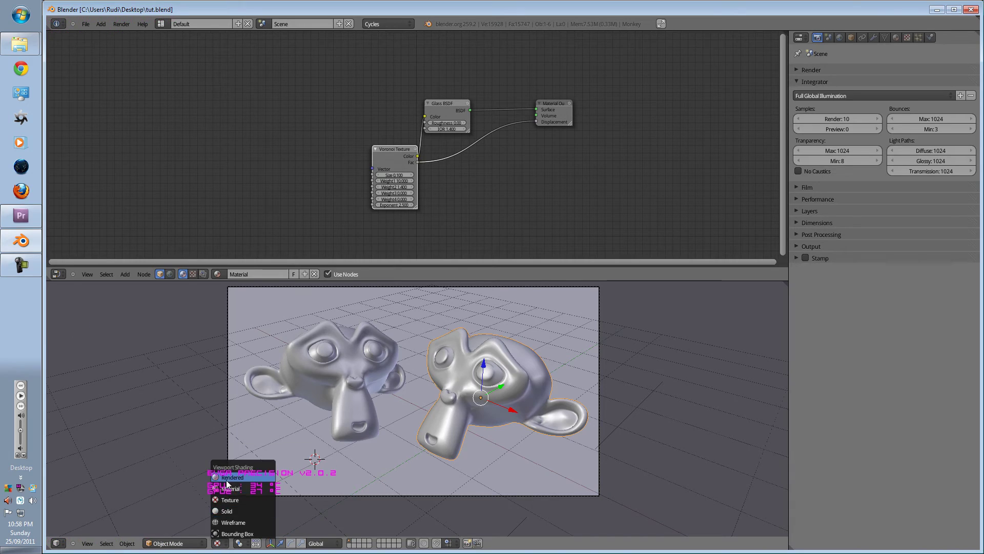
pyautogui.click(240, 469)
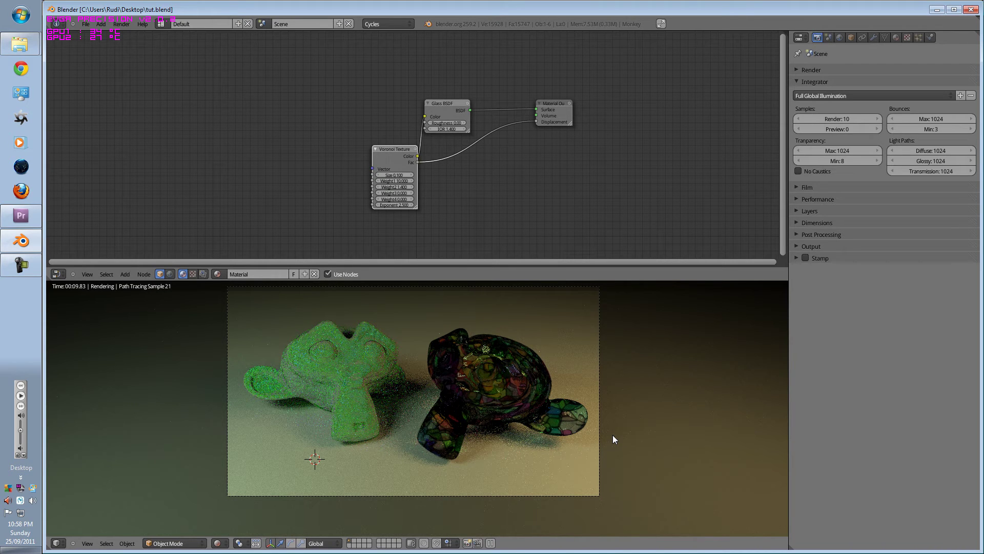
pyautogui.press('z')
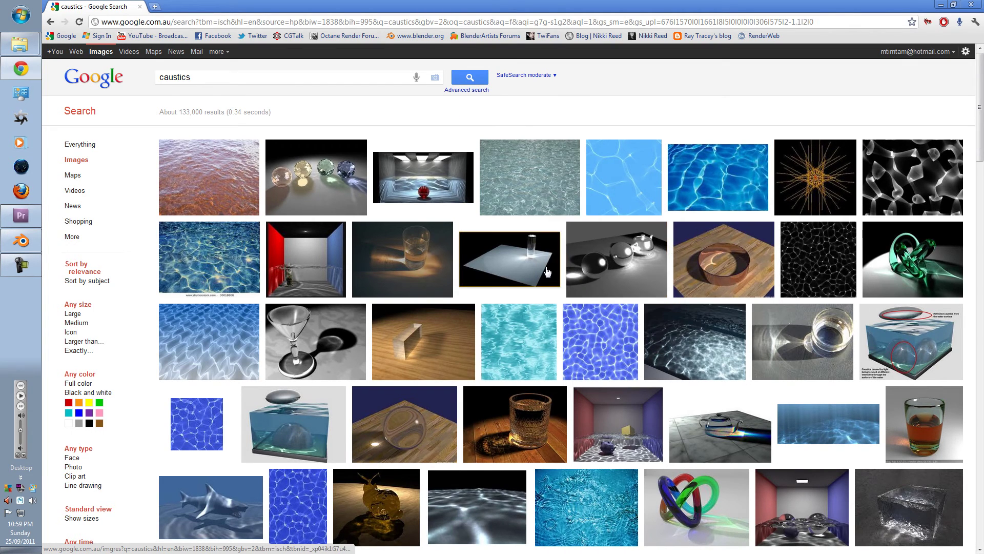
# - Examine the Google Images results for caustics in the browser
pyautogui.moveTo(912, 191)
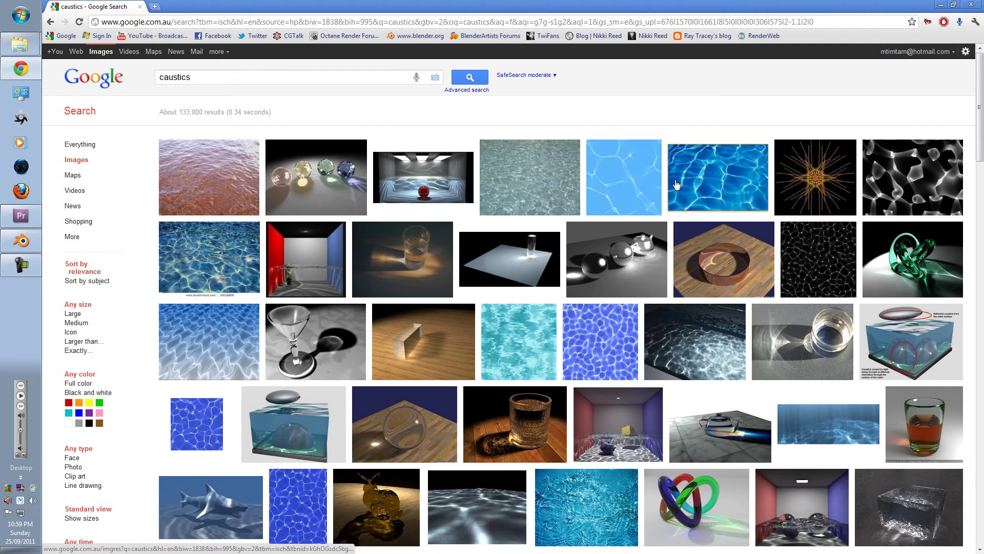
pyautogui.moveTo(332, 255)
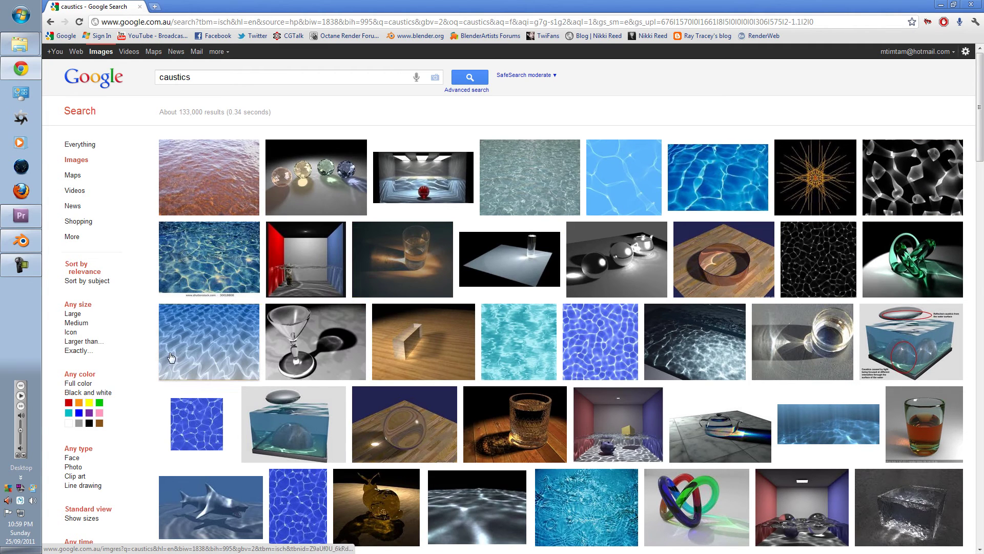
# - Switch back to Blender and turn on No Caustics in the integrator settings
pyautogui.click(978, 5)
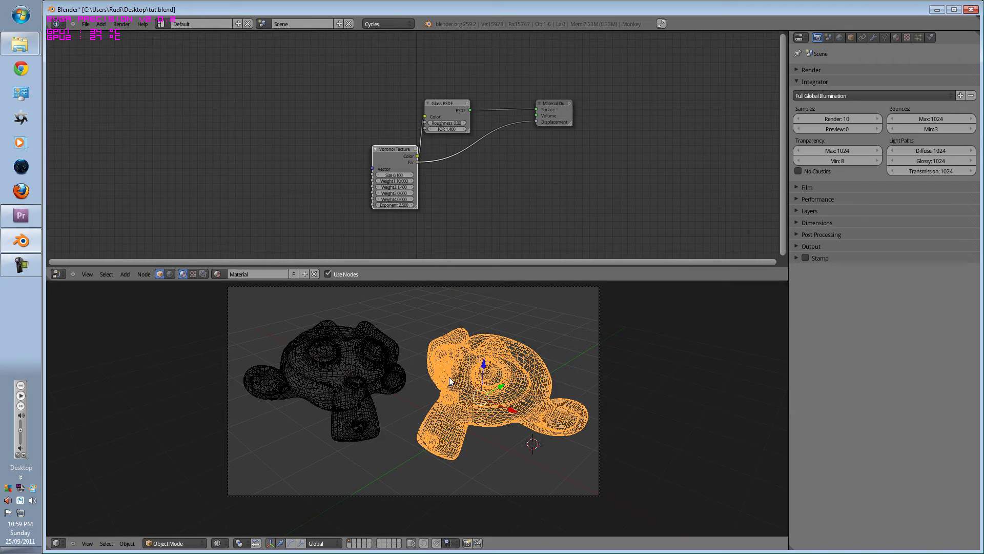
pyautogui.click(799, 171)
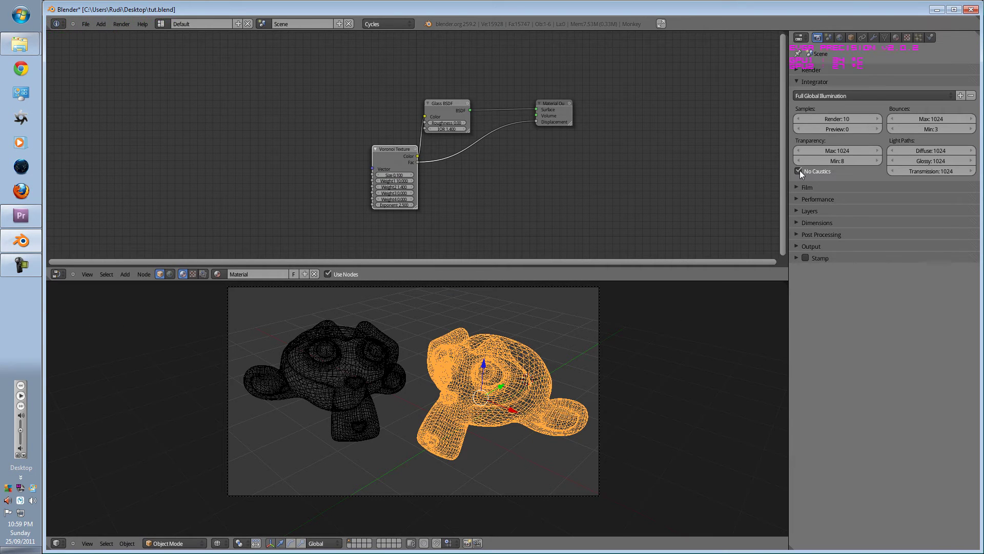
pyautogui.click(795, 82)
# - Open the Film settings and preview the two monkeys with both light planes in Rendered shading
pyautogui.click(796, 92)
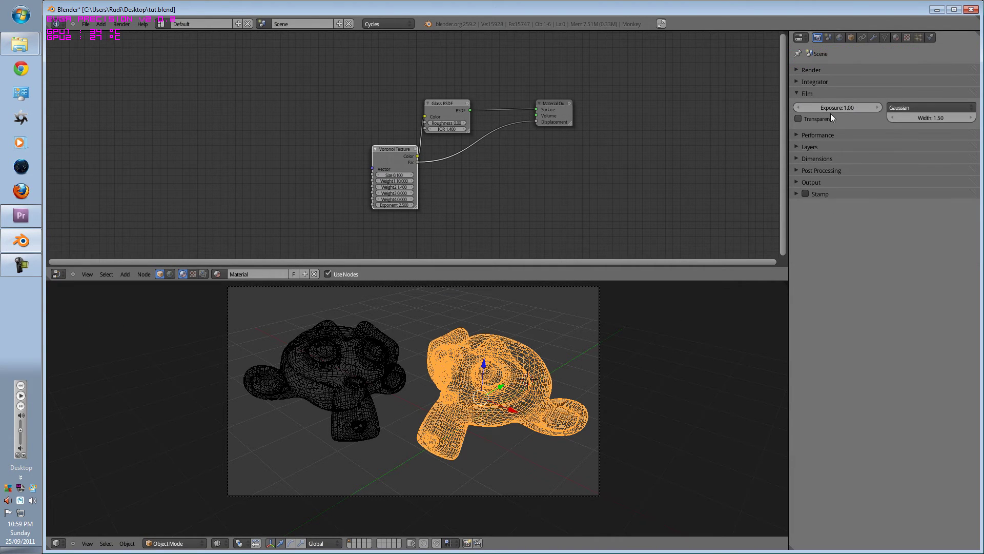
pyautogui.scroll(-6, 358, 438)
pyautogui.press('z')
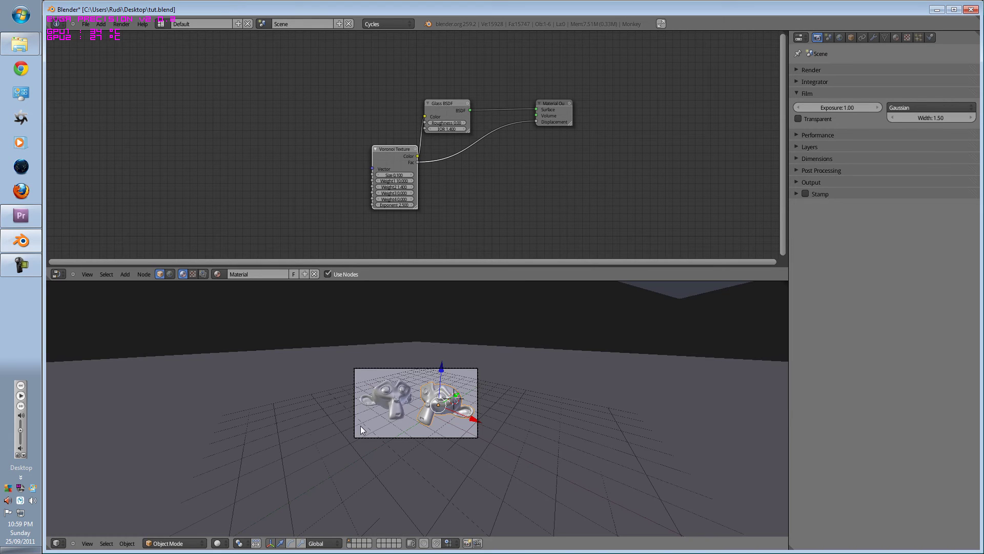
pyautogui.scroll(8, 359, 389)
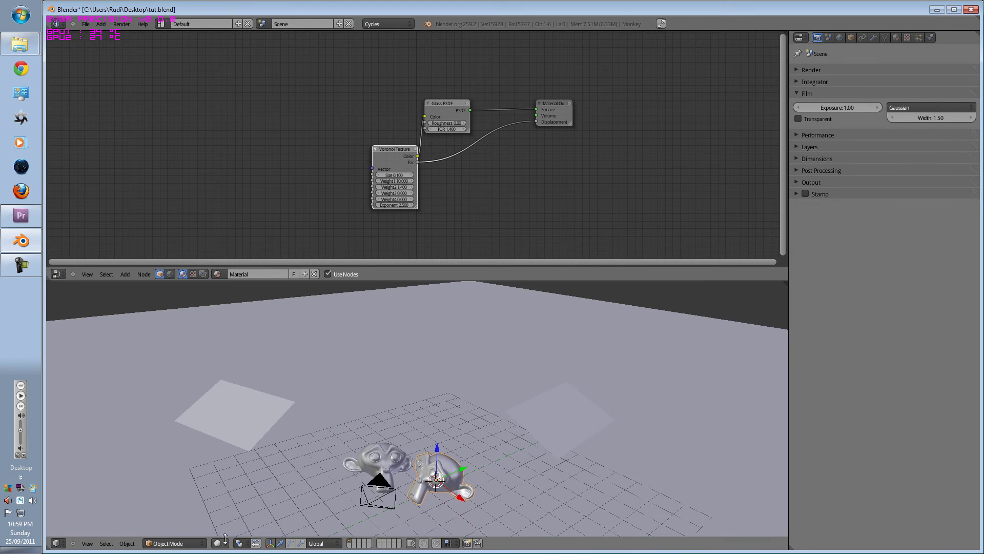
pyautogui.click(220, 543)
pyautogui.click(234, 476)
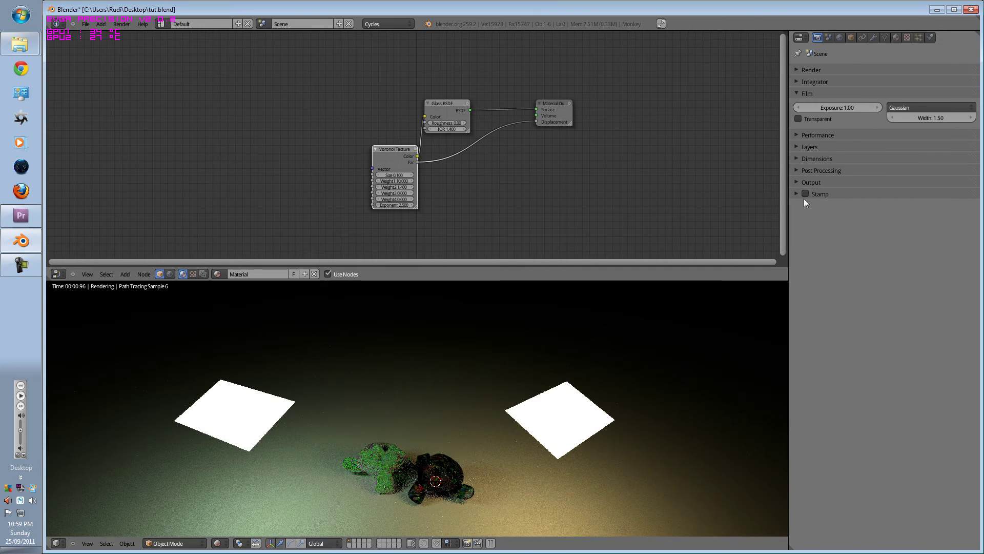
# - Try different film exposure values on the rendered preview and set the exposure to 4.60
pyautogui.moveTo(820, 110)
pyautogui.mouseDown()
pyautogui.moveTo(861, 110)
pyautogui.moveTo(820, 109)
pyautogui.moveTo(836, 110)
pyautogui.mouseUp()
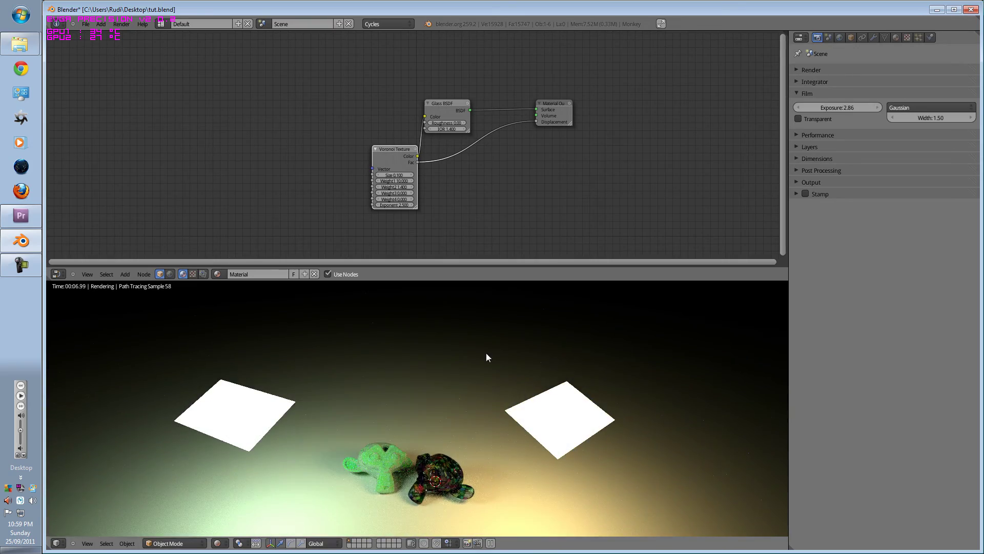
pyautogui.moveTo(485, 355); pyautogui.dragTo(481, 309, button='middle')
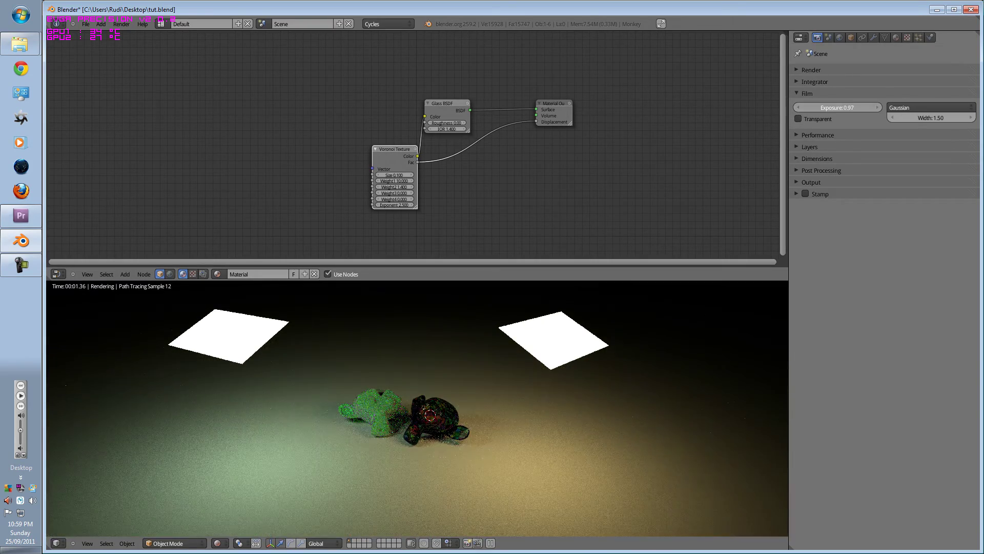
pyautogui.moveTo(835, 108); pyautogui.dragTo(853, 107)
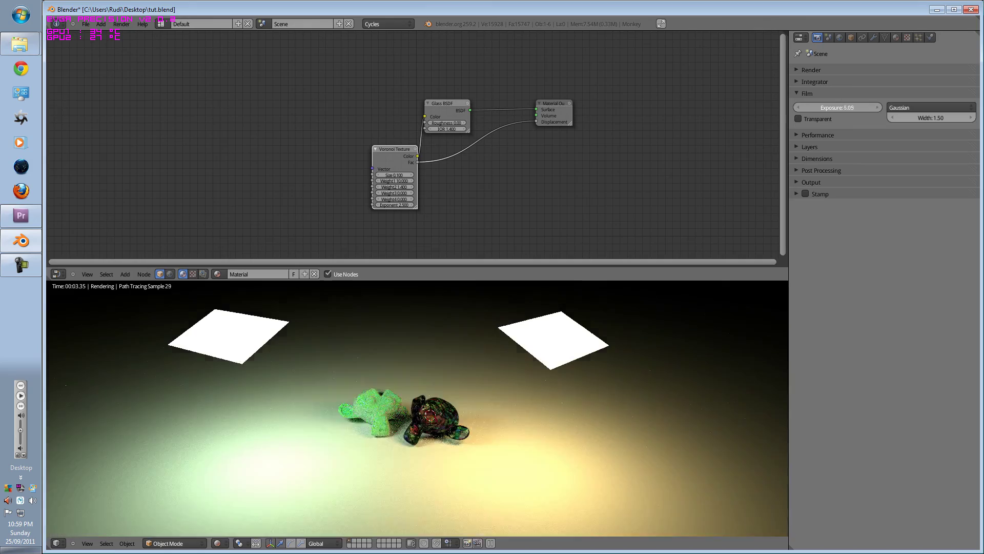
# - Enable the Transparent film option and check the background around the ground plane in the rendered preview
pyautogui.click(818, 119)
pyautogui.scroll(-5, 467, 414)
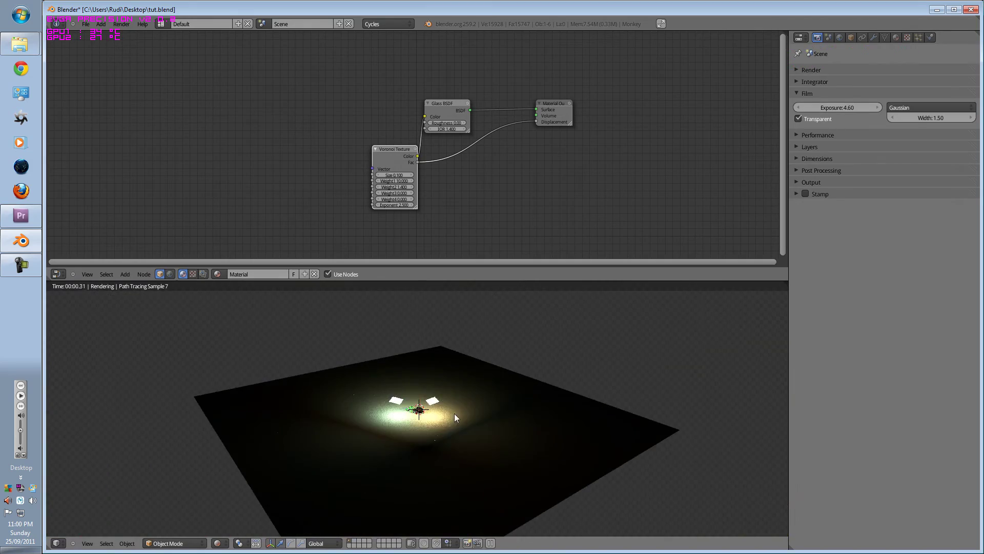
pyautogui.moveTo(454, 413); pyautogui.dragTo(430, 451, button='middle')
pyautogui.click(798, 93)
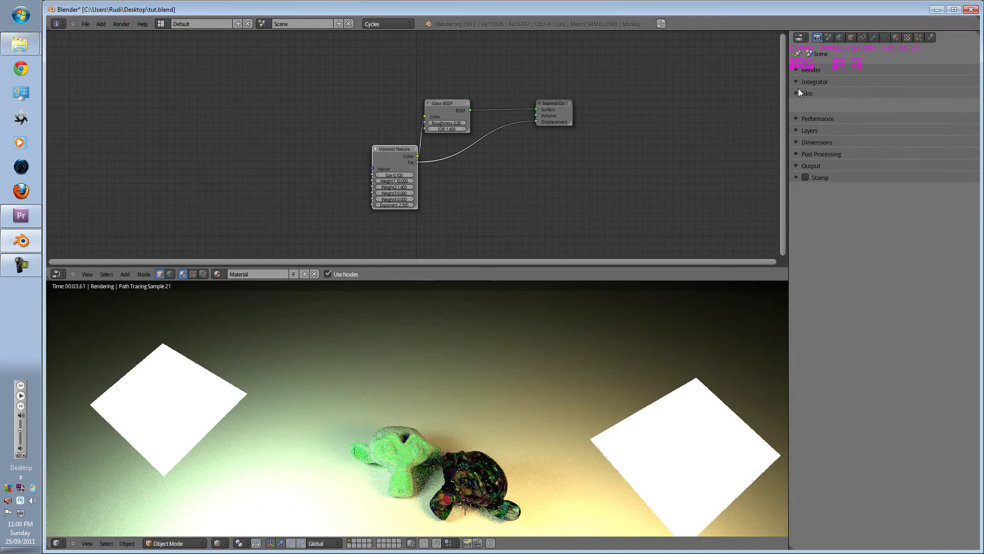
# - Try Static BVH as the acceleration structure in the Performance settings, return it to Dynamic BVH, and check the rendered preview
pyautogui.click(796, 105)
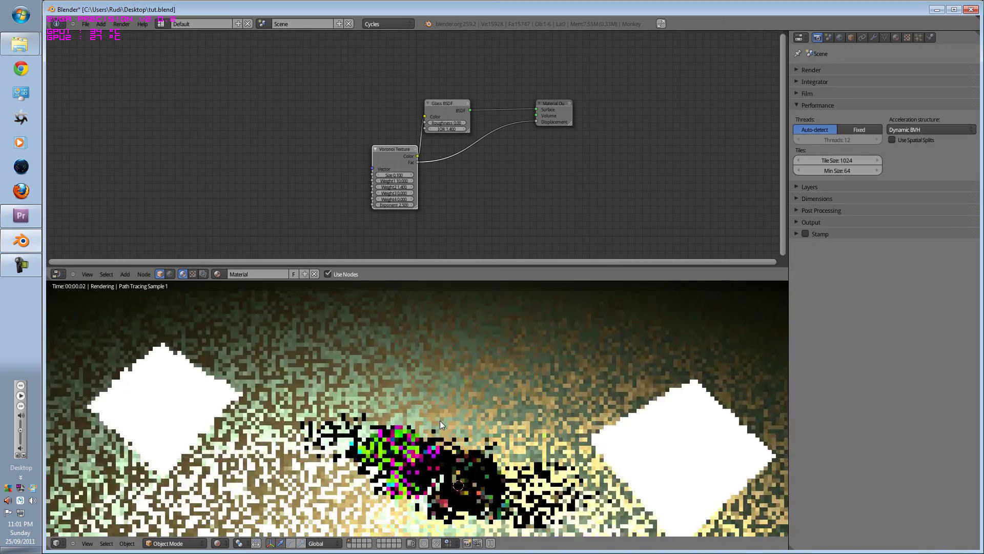
pyautogui.click(905, 128)
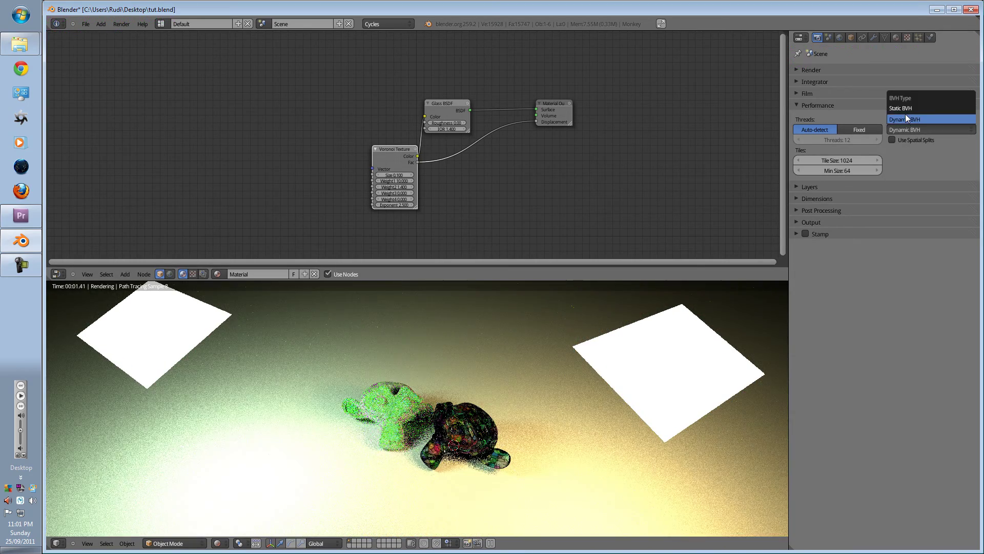
pyautogui.click(905, 118)
pyautogui.click(912, 130)
pyautogui.click(915, 108)
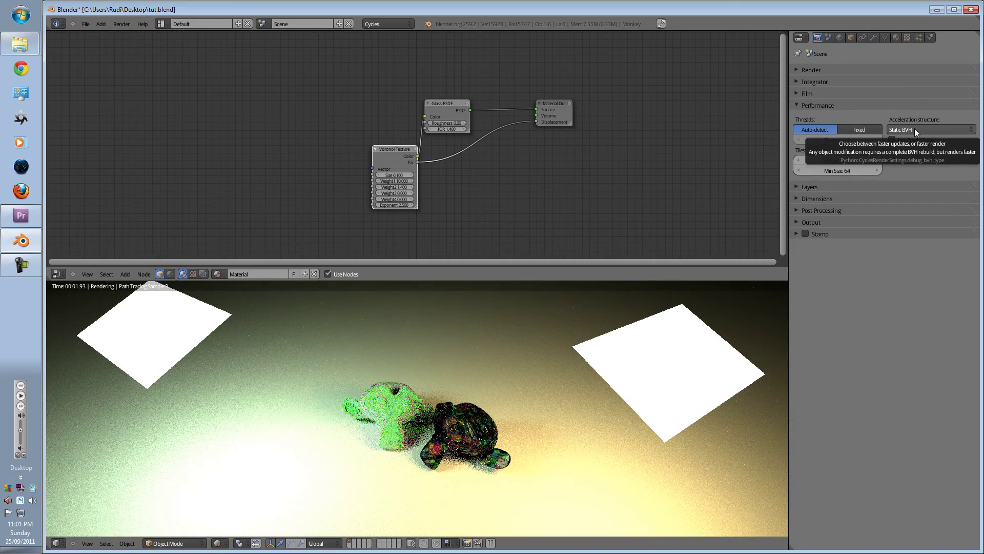
pyautogui.click(914, 129)
pyautogui.click(916, 121)
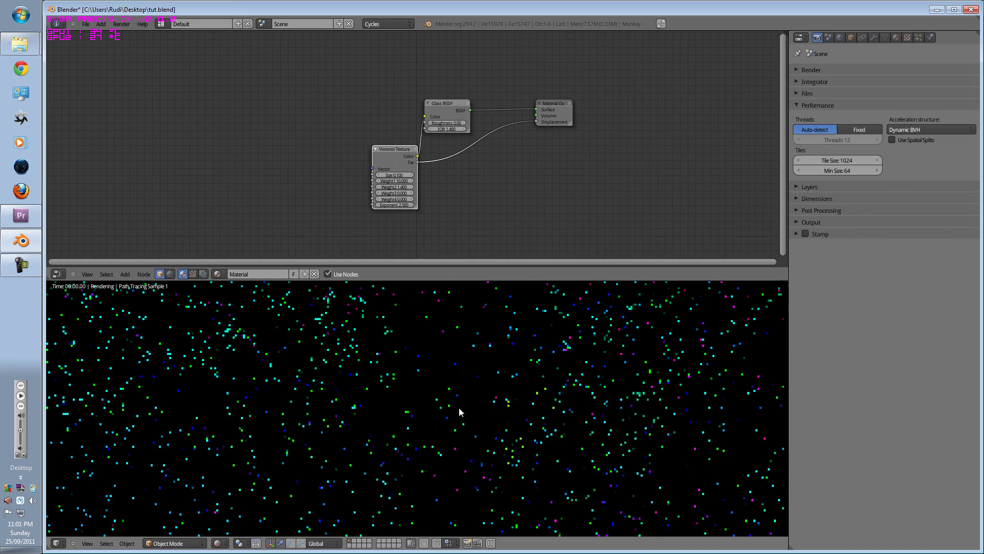
pyautogui.scroll(-6, 460, 405)
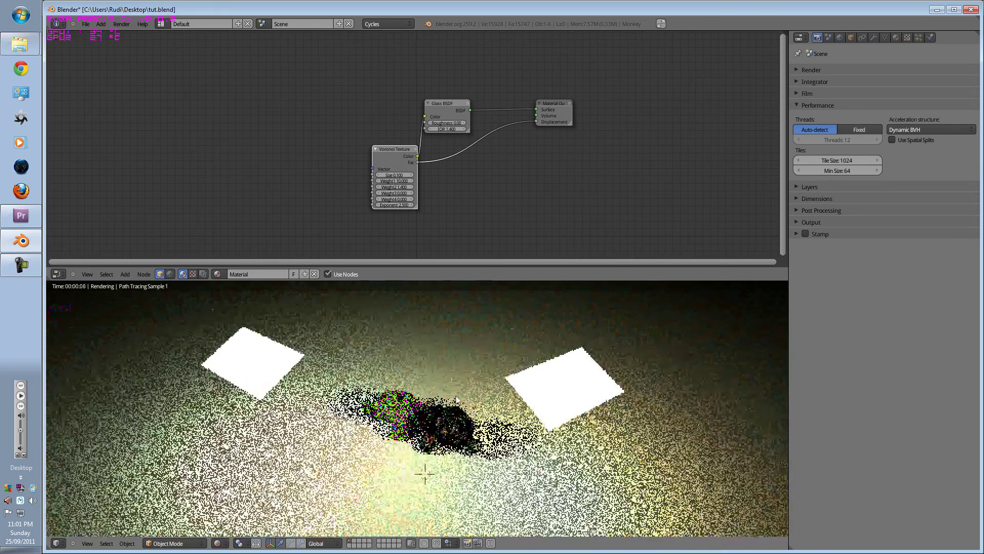
pyautogui.moveTo(456, 399); pyautogui.dragTo(477, 379, button='middle')
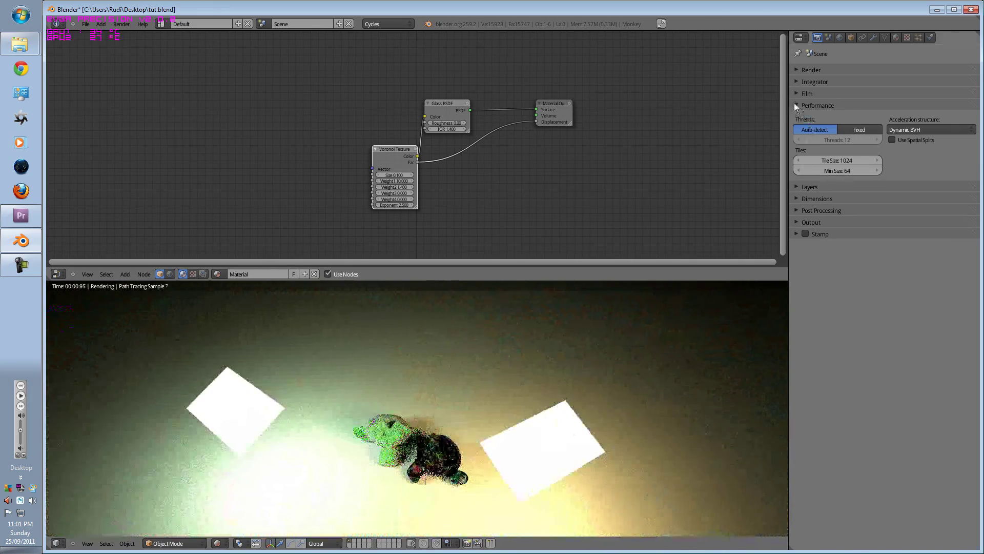
# - Look over the render layer settings, with the Performance settings collapsed
pyautogui.click(795, 104)
pyautogui.click(797, 117)
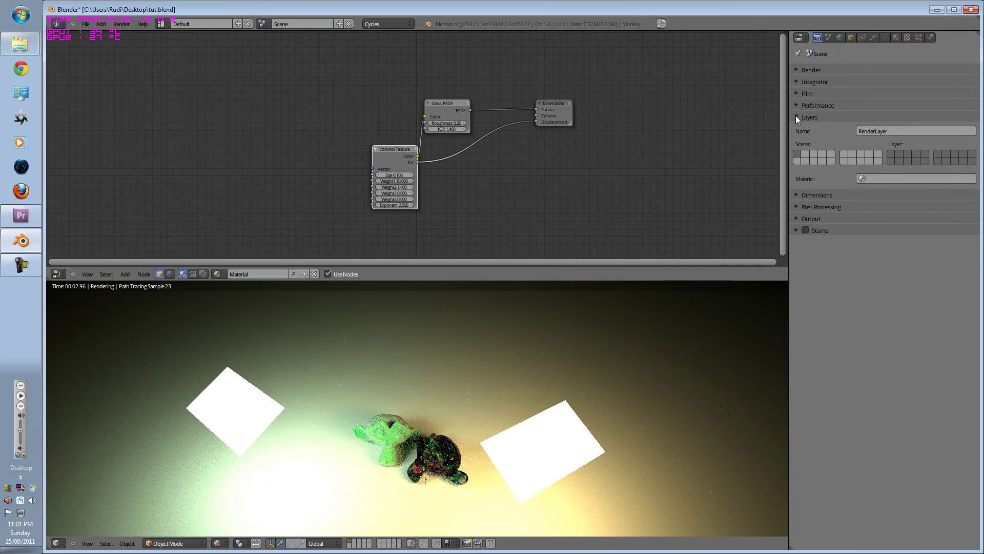
pyautogui.click(797, 117)
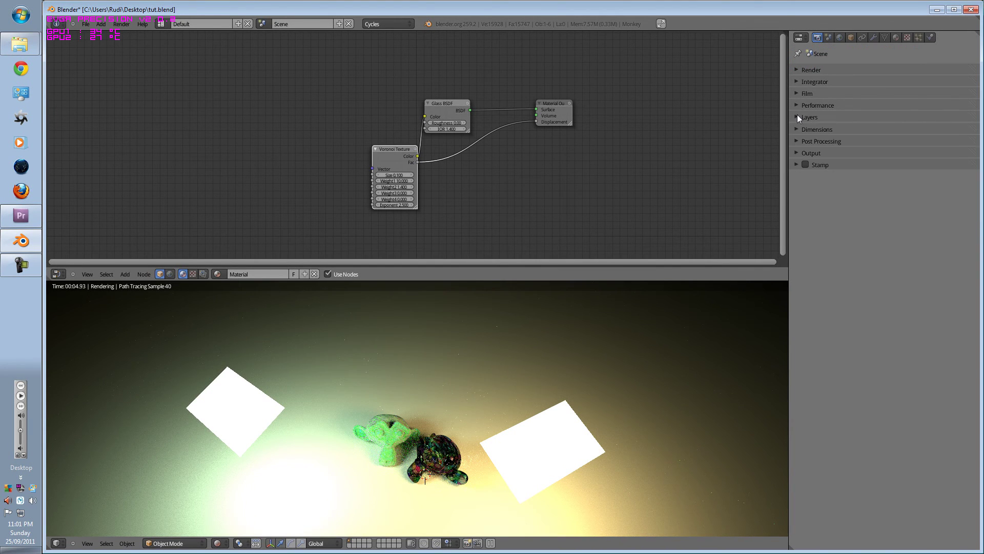
# - Set the render resolution scale to 100% in the Dimensions settings and view the rendered scene through the camera
pyautogui.click(795, 128)
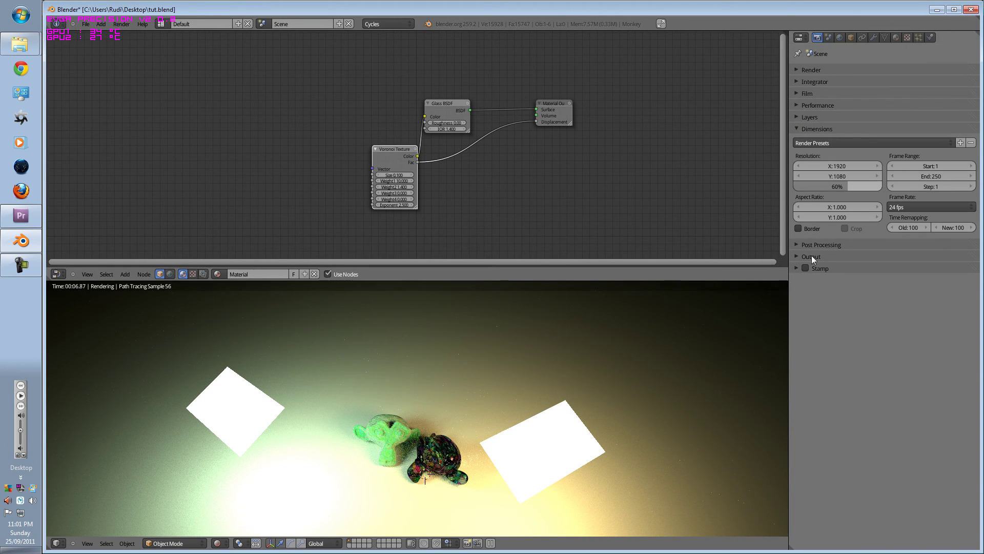
pyautogui.moveTo(841, 187); pyautogui.dragTo(895, 182)
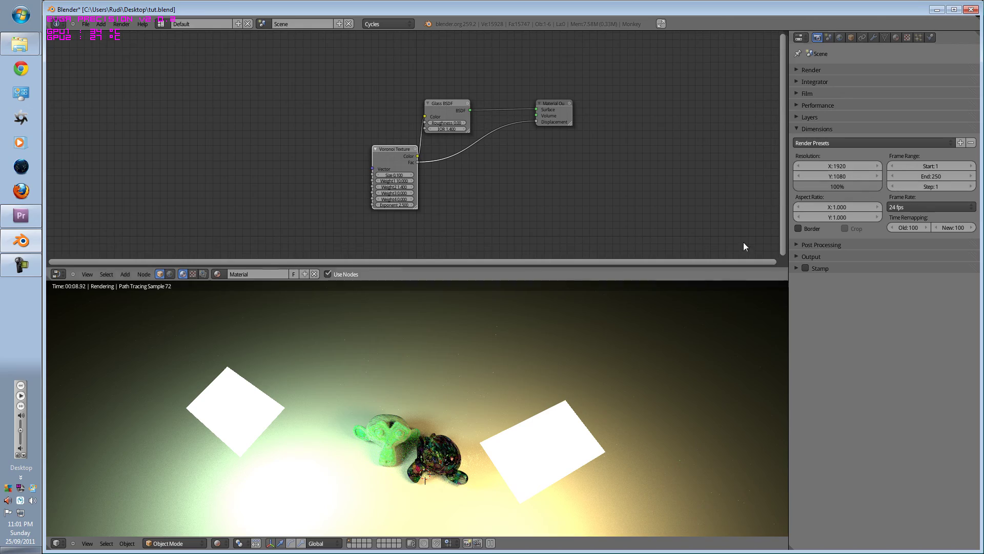
pyautogui.press('KP_0')
pyautogui.scroll(5, 564, 352)
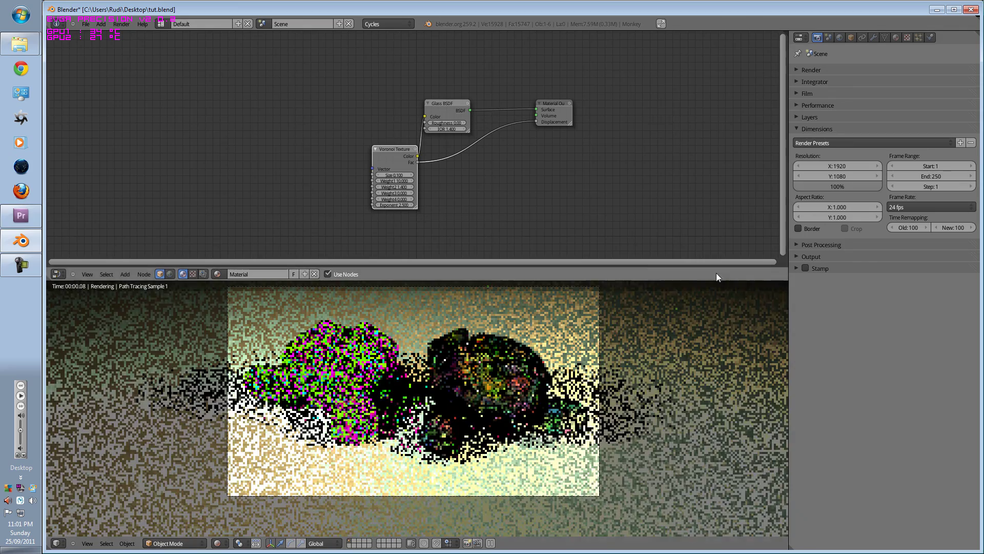
# - Try the DVCPRO HD 720p render preset, and apply DVCPRO HD 1080p as the final dimensions preset
pyautogui.click(803, 143)
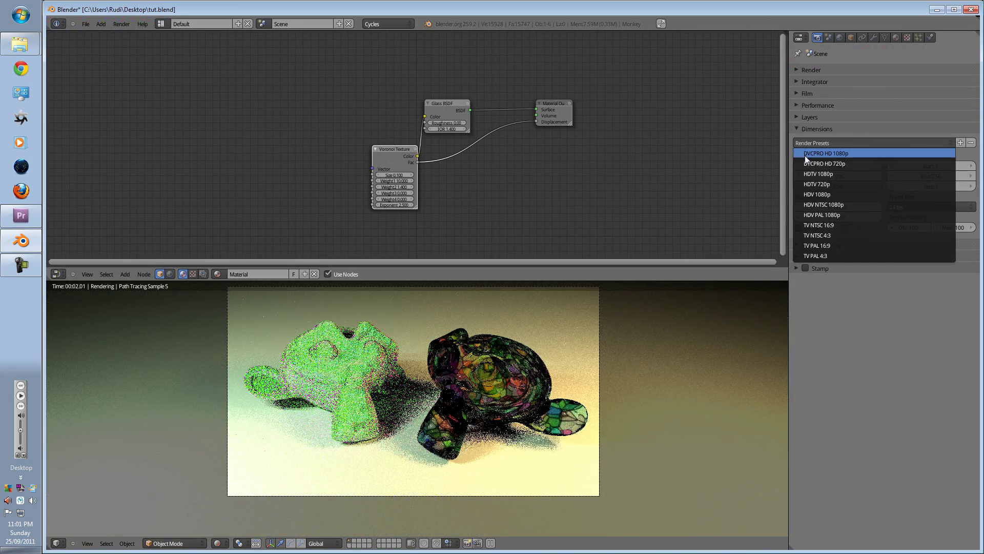
pyautogui.click(805, 157)
pyautogui.click(811, 137)
pyautogui.click(814, 155)
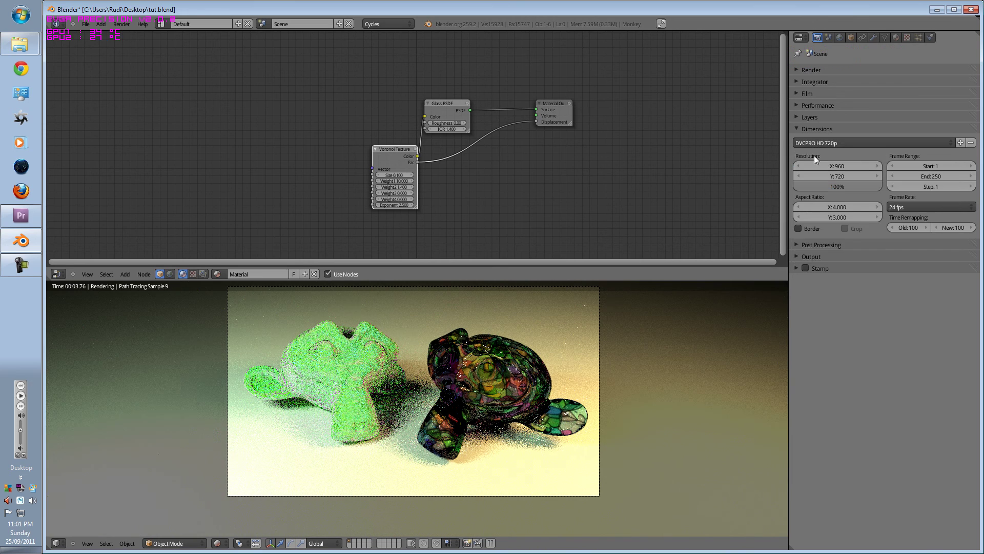
pyautogui.click(817, 143)
pyautogui.click(820, 149)
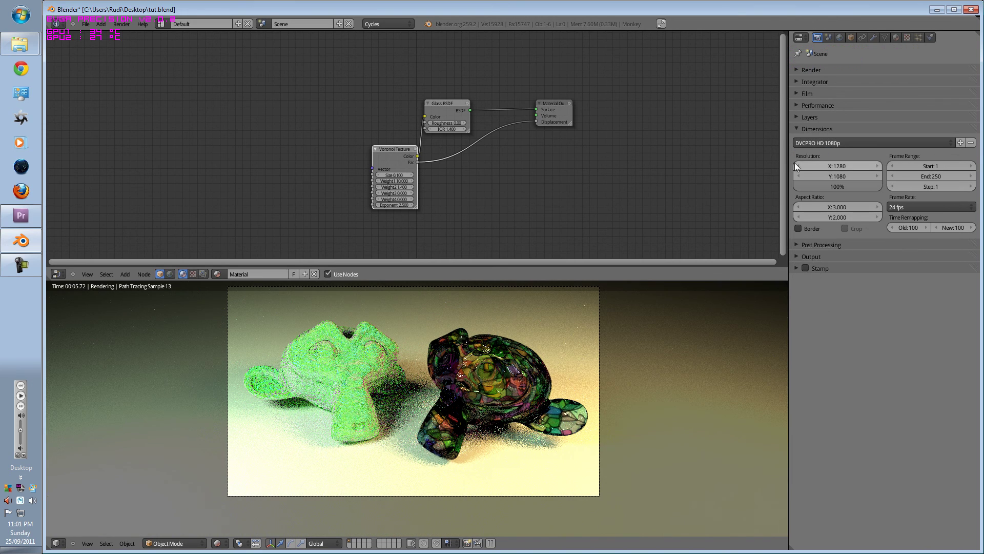
pyautogui.click(795, 127)
# - Look through the Post Processing, Output and Stamp settings, collapsing each section after viewing it
pyautogui.click(798, 141)
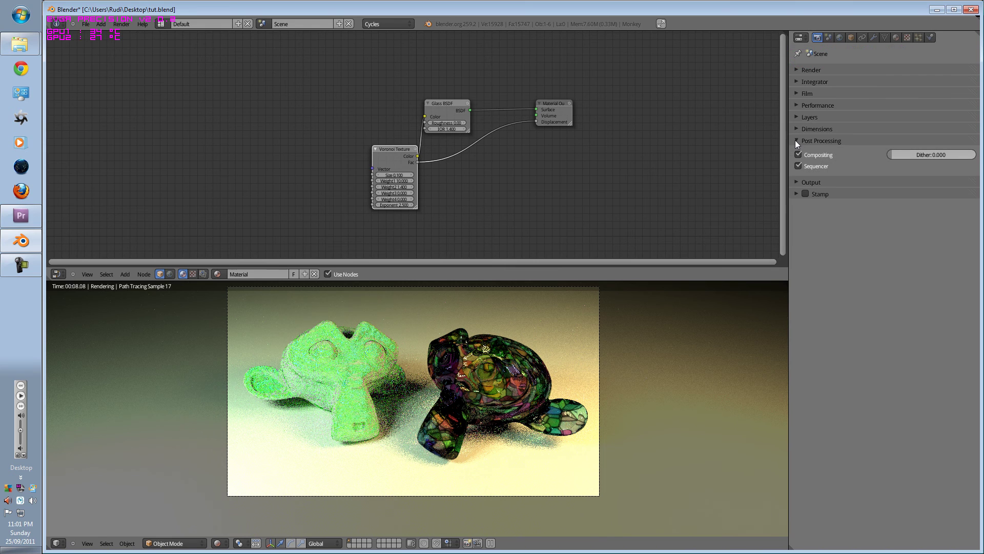
pyautogui.click(796, 138)
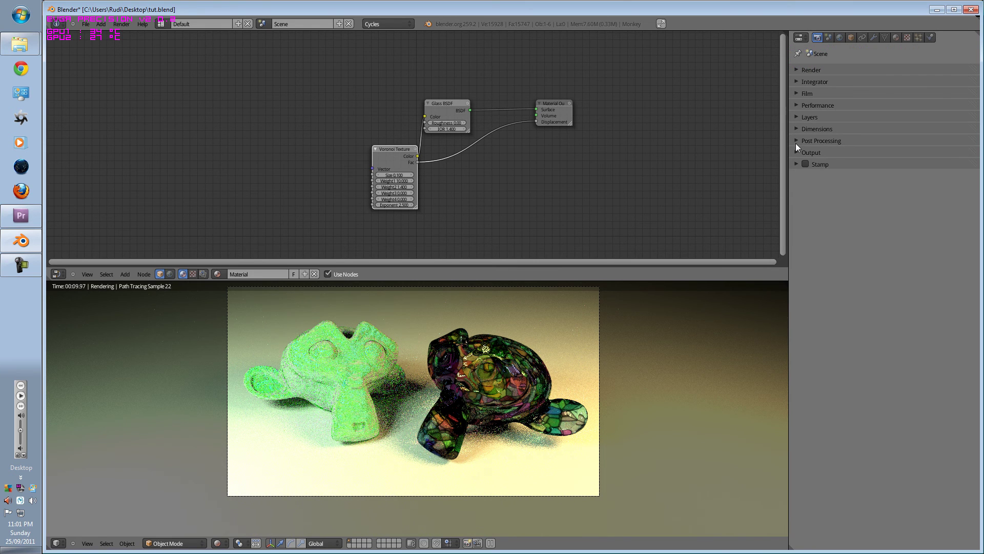
pyautogui.click(796, 143)
pyautogui.click(792, 143)
pyautogui.click(794, 153)
pyautogui.click(793, 153)
pyautogui.click(794, 153)
pyautogui.click(793, 154)
pyautogui.click(794, 164)
pyautogui.click(794, 164)
pyautogui.click(798, 151)
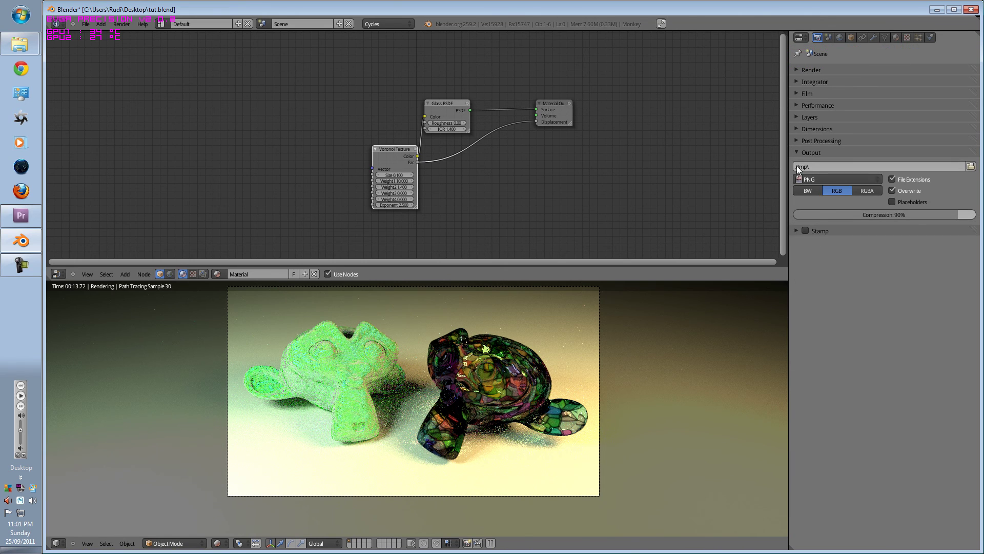
pyautogui.click(796, 152)
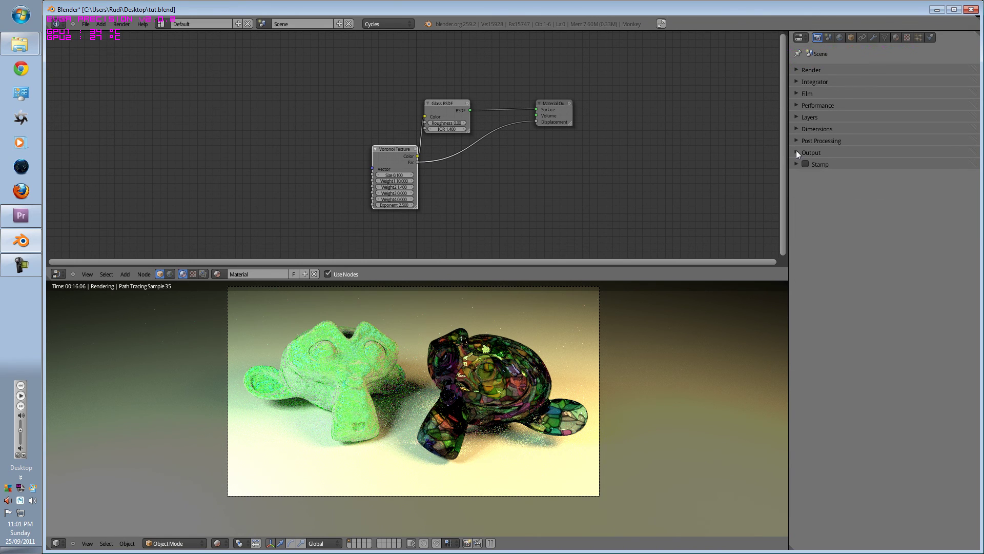